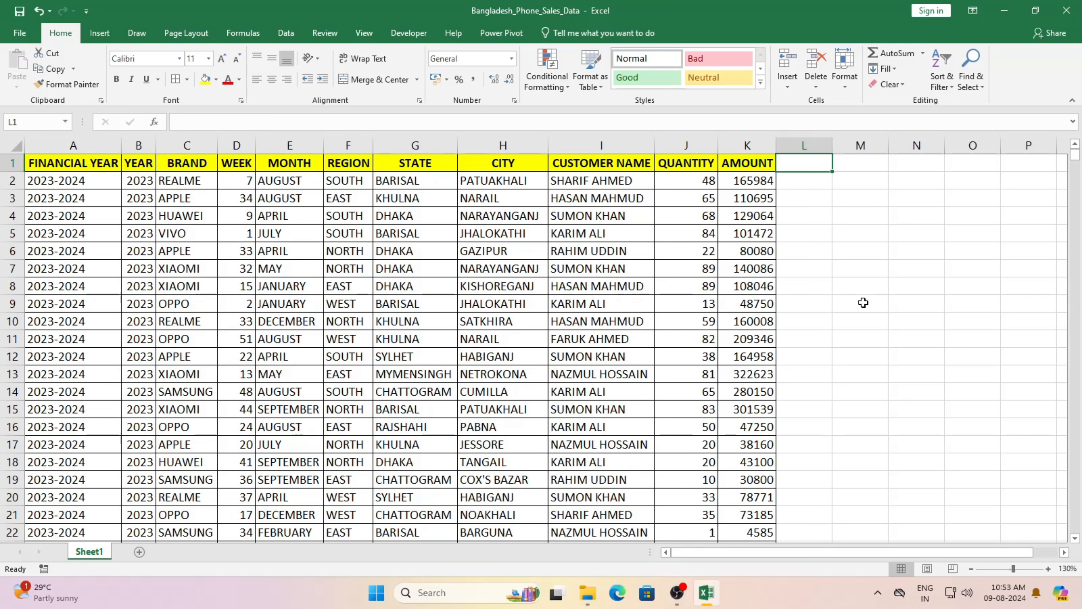
Step: Highlight the FINANCIAL YEAR, YEAR, BRAND, WEEK, MONTH and REGION columns in turn
{"action": "left_click_drag", "start_coordinate": [69, 164], "coordinate": [45, 318]}
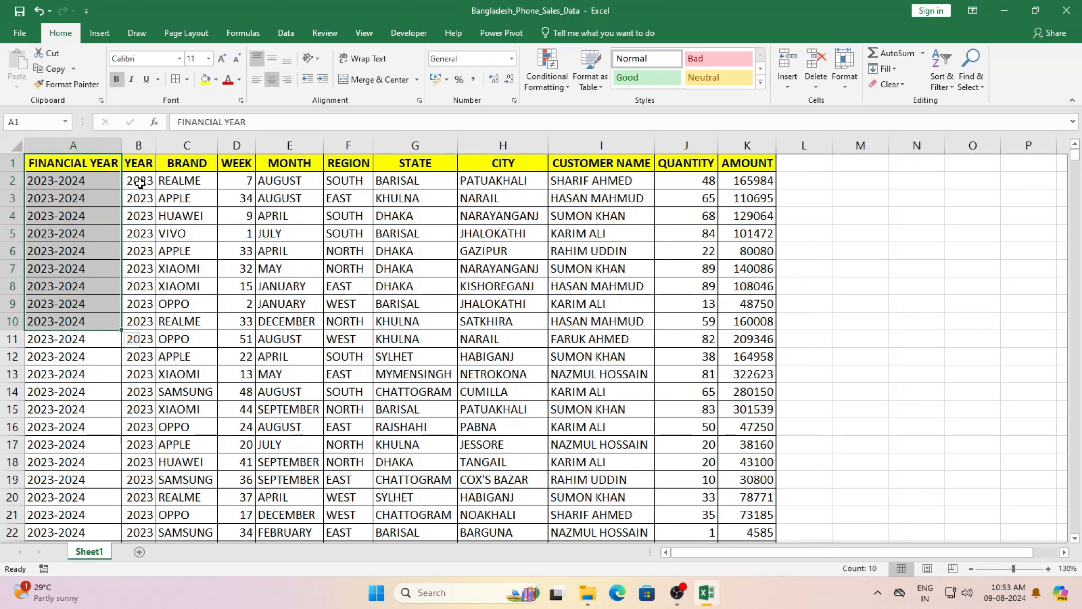
{"action": "left_click_drag", "start_coordinate": [141, 164], "coordinate": [139, 329]}
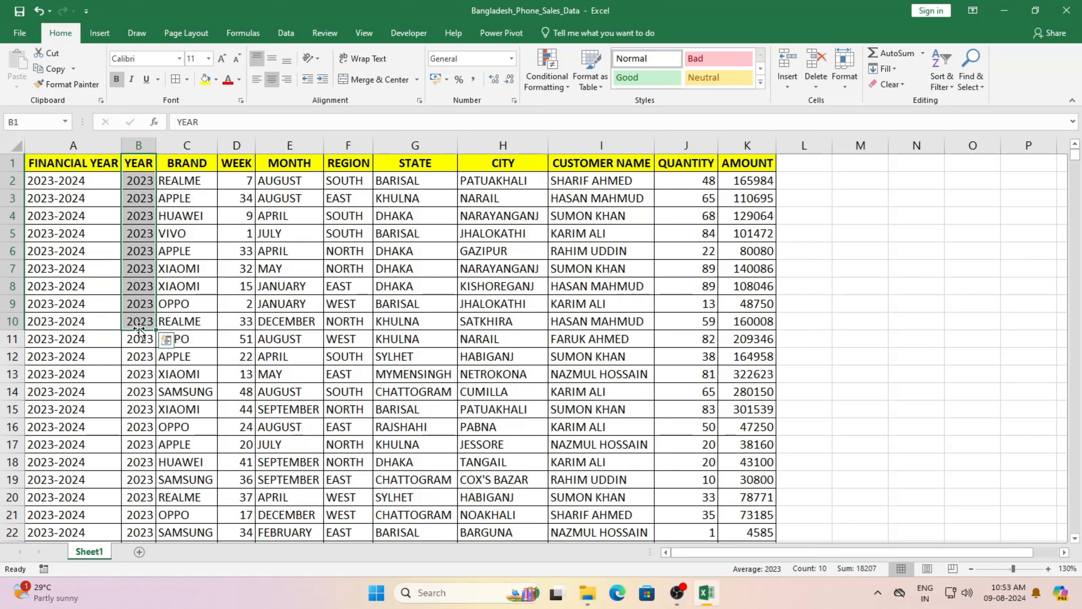
{"action": "left_click_drag", "start_coordinate": [187, 182], "coordinate": [180, 347]}
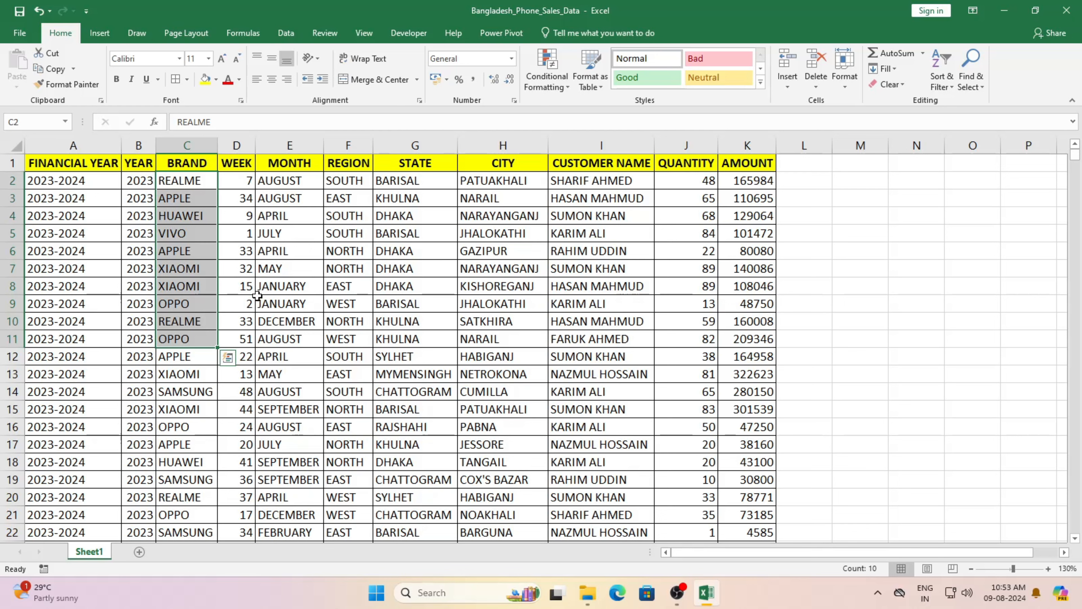
{"action": "left_click_drag", "start_coordinate": [246, 182], "coordinate": [242, 340]}
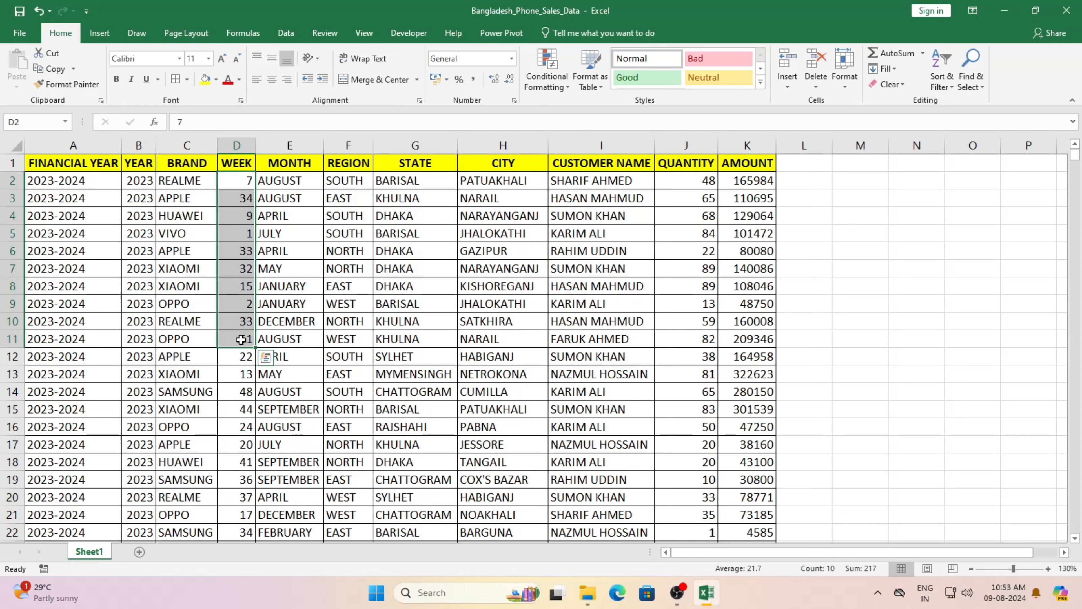
{"action": "left_click_drag", "start_coordinate": [287, 180], "coordinate": [279, 373]}
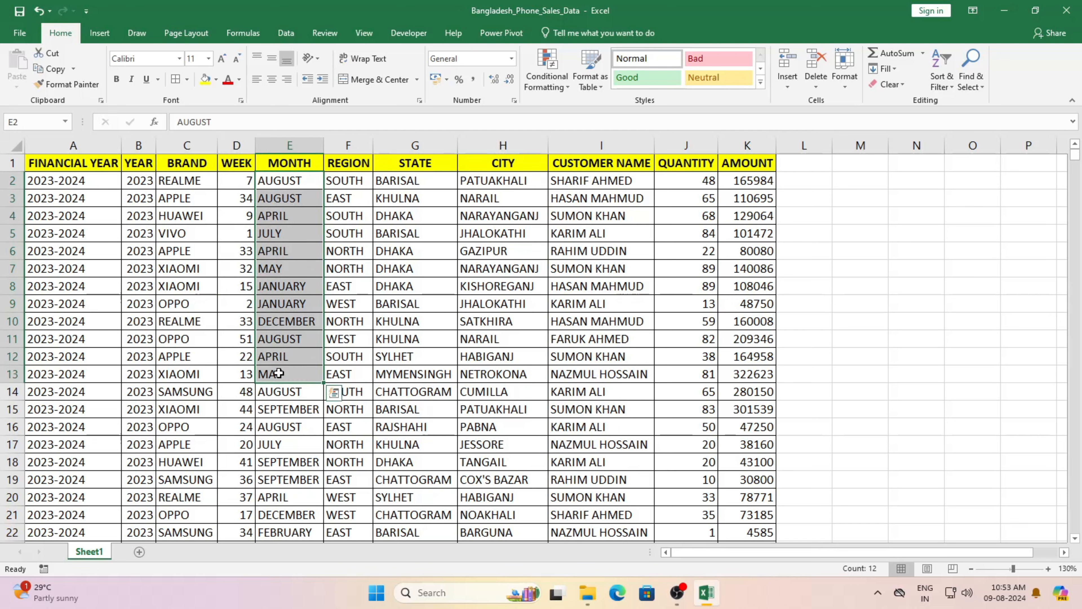
{"action": "left_click_drag", "start_coordinate": [358, 183], "coordinate": [352, 348]}
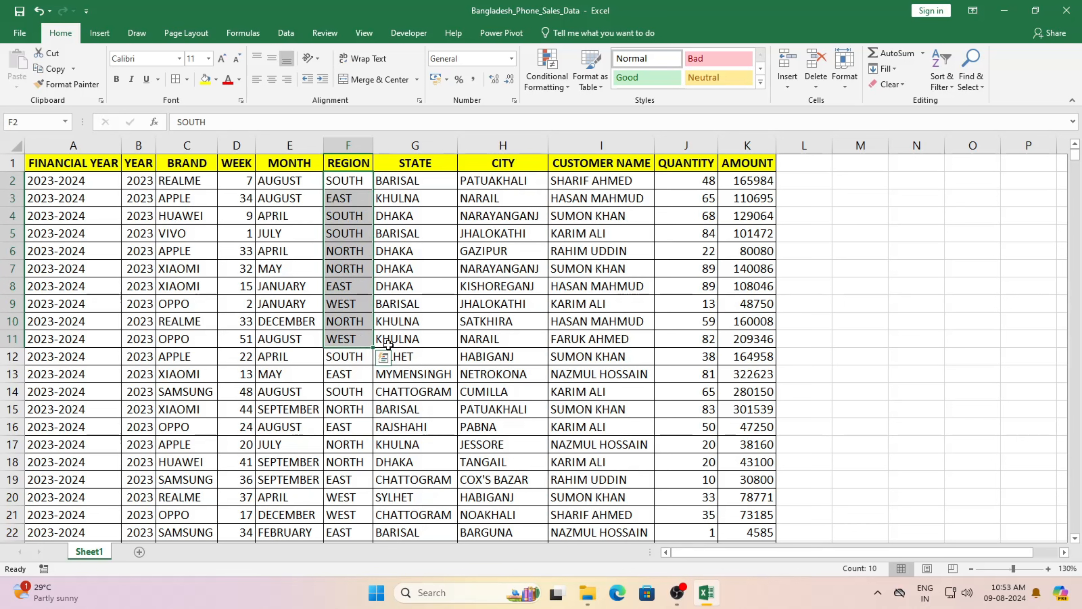
Step: Highlight the STATE, CITY, CUSTOMER NAME, QUANTITY and AMOUNT columns, then the first rows, and deselect
{"action": "left_click_drag", "start_coordinate": [427, 182], "coordinate": [420, 356]}
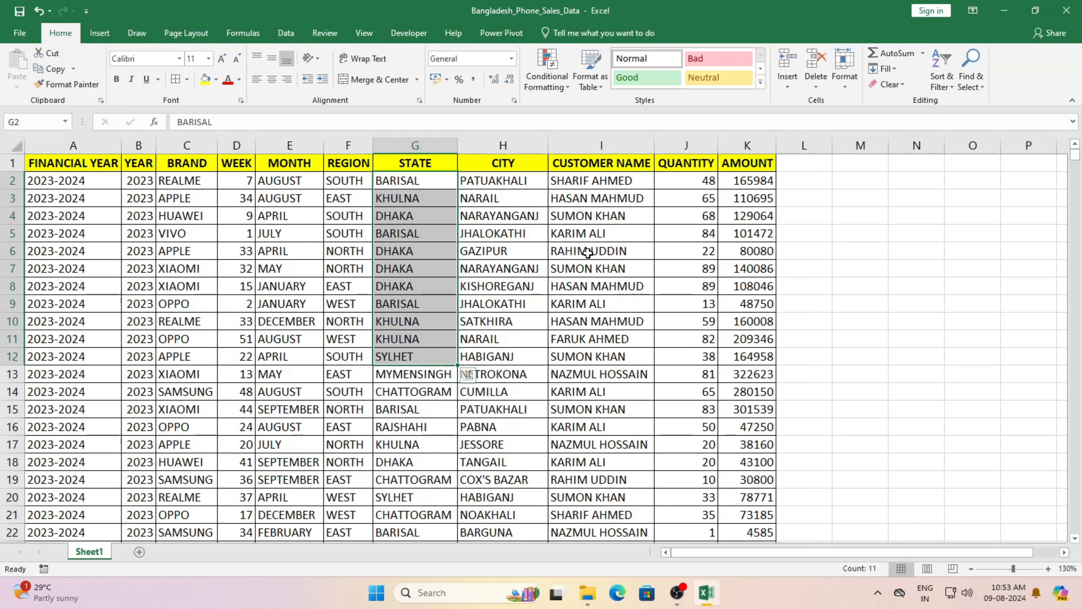
{"action": "left_click_drag", "start_coordinate": [527, 181], "coordinate": [518, 339]}
{"action": "left_click_drag", "start_coordinate": [617, 179], "coordinate": [609, 340]}
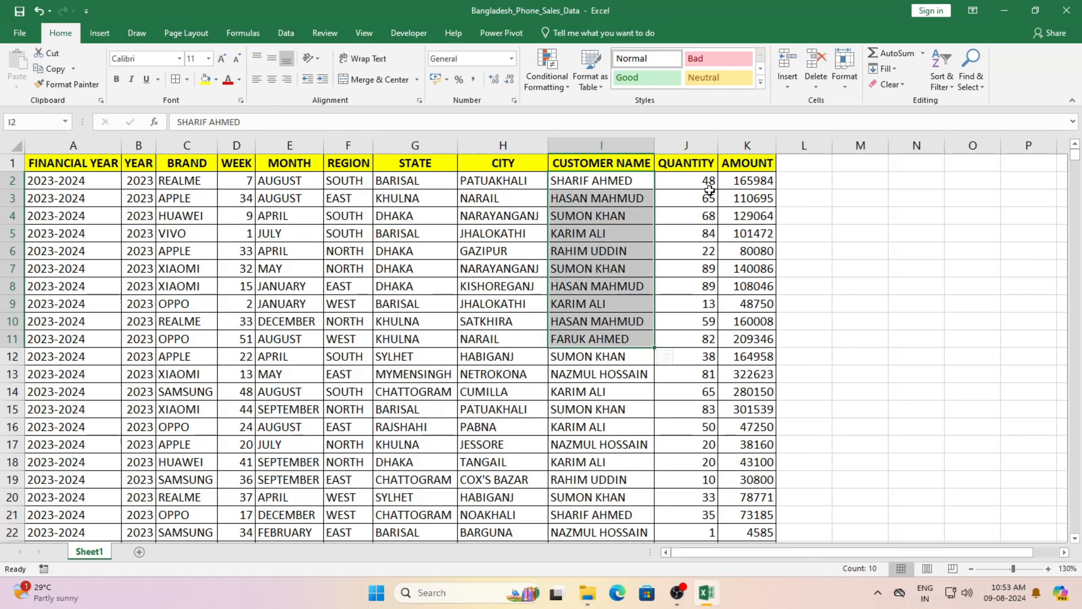
{"action": "left_click_drag", "start_coordinate": [708, 181], "coordinate": [705, 348]}
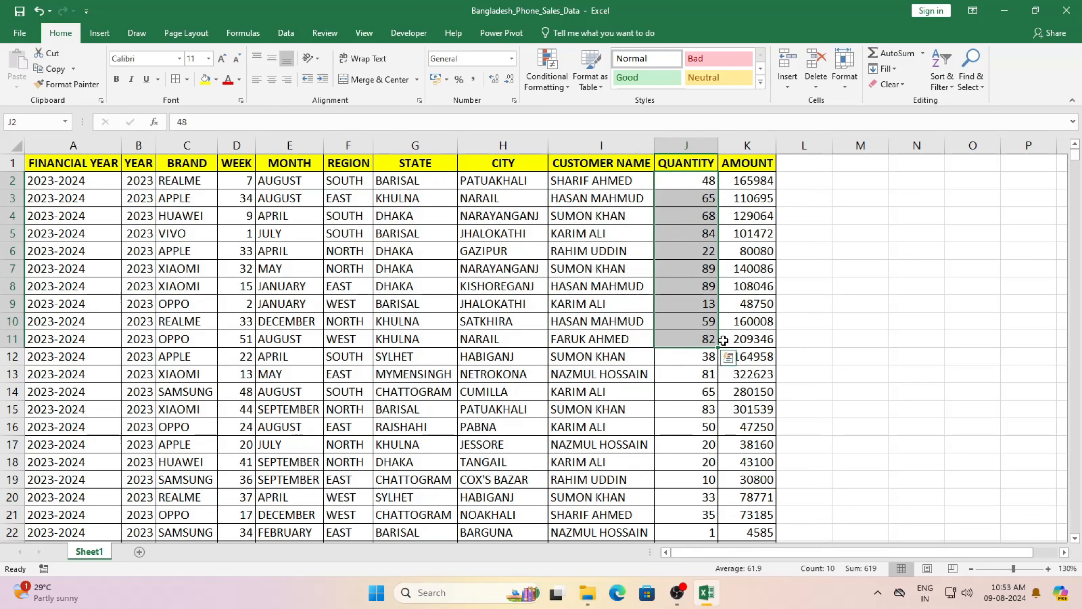
{"action": "left_click_drag", "start_coordinate": [759, 178], "coordinate": [737, 350]}
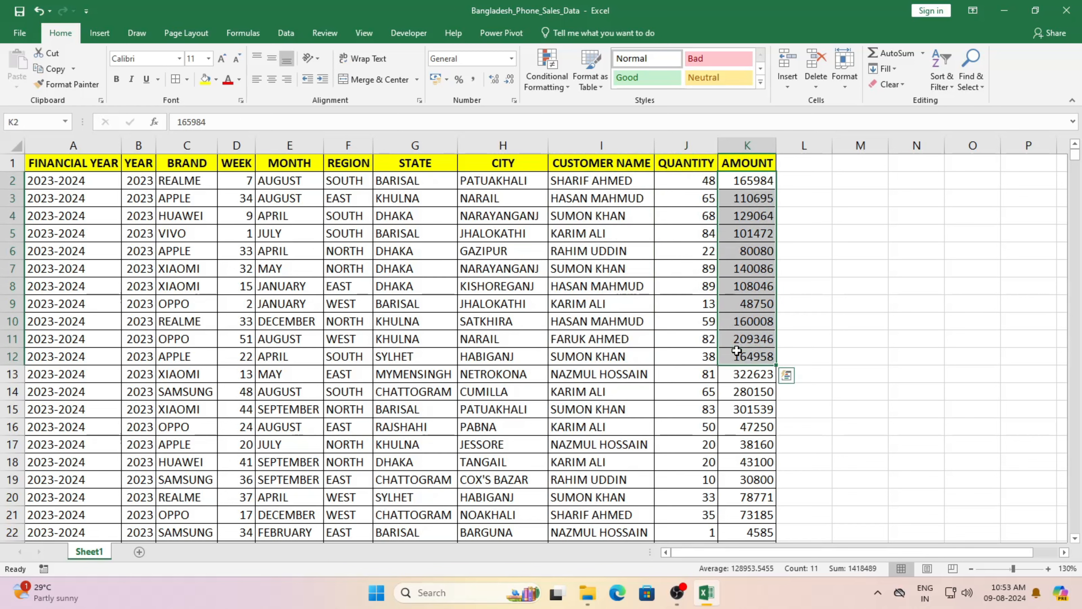
{"action": "left_click_drag", "start_coordinate": [762, 183], "coordinate": [81, 366]}
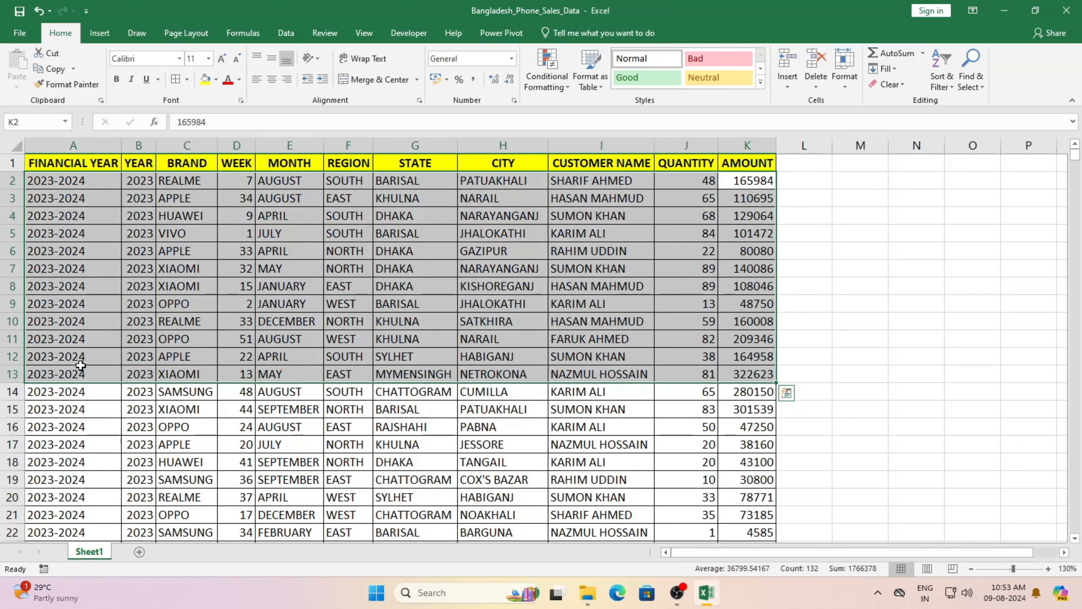
{"action": "left_click", "coordinate": [927, 252]}
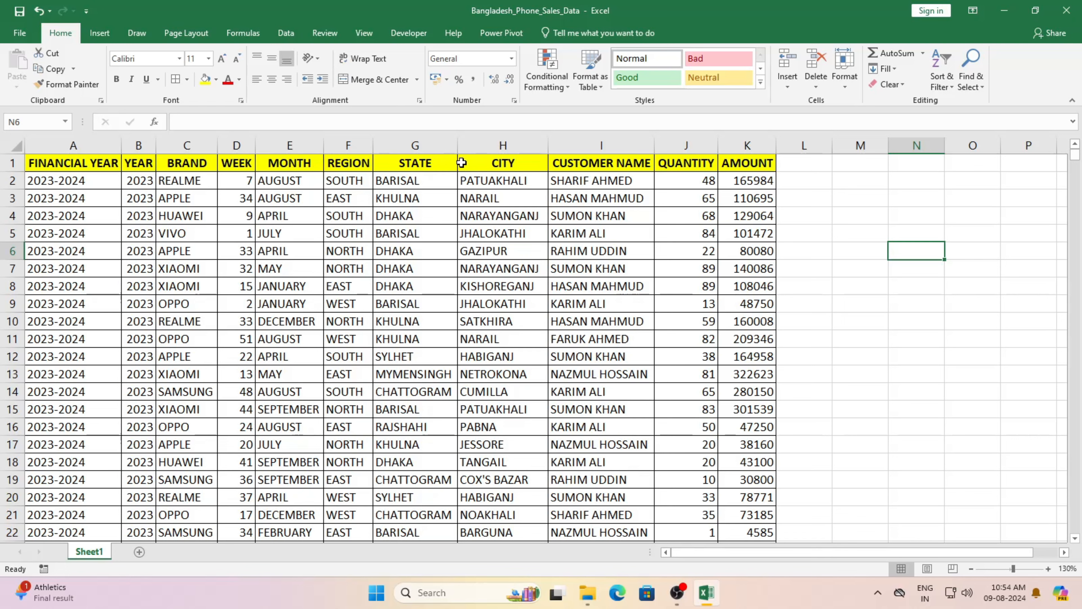
Step: Re-highlight the STATE, CITY and CUSTOMER NAME values, then clear the selection
{"action": "left_click_drag", "start_coordinate": [405, 180], "coordinate": [408, 293]}
{"action": "left_click_drag", "start_coordinate": [509, 187], "coordinate": [508, 288]}
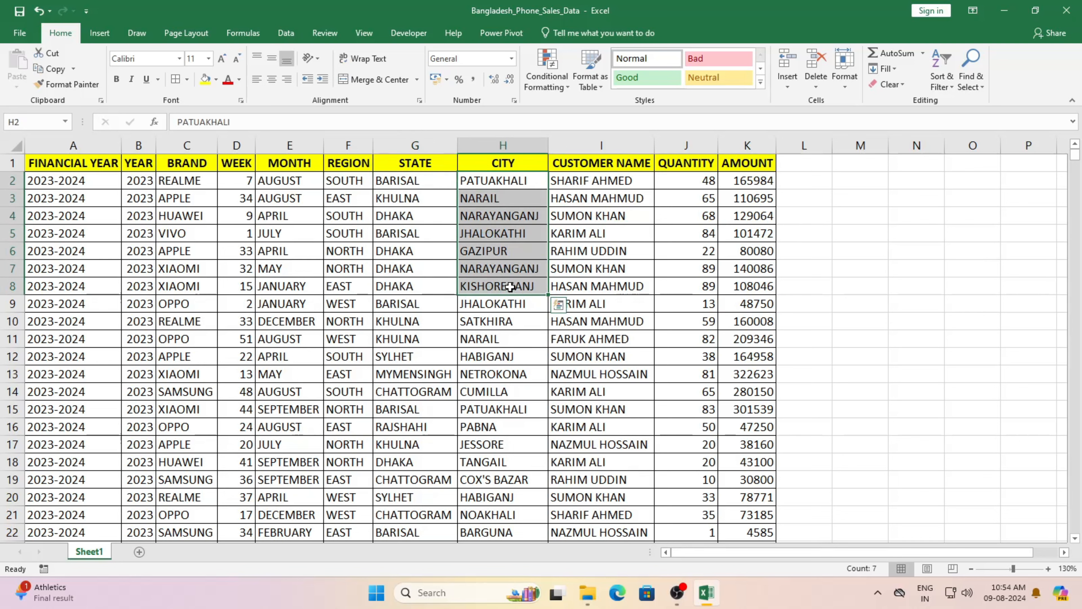
{"action": "left_click_drag", "start_coordinate": [607, 182], "coordinate": [608, 292]}
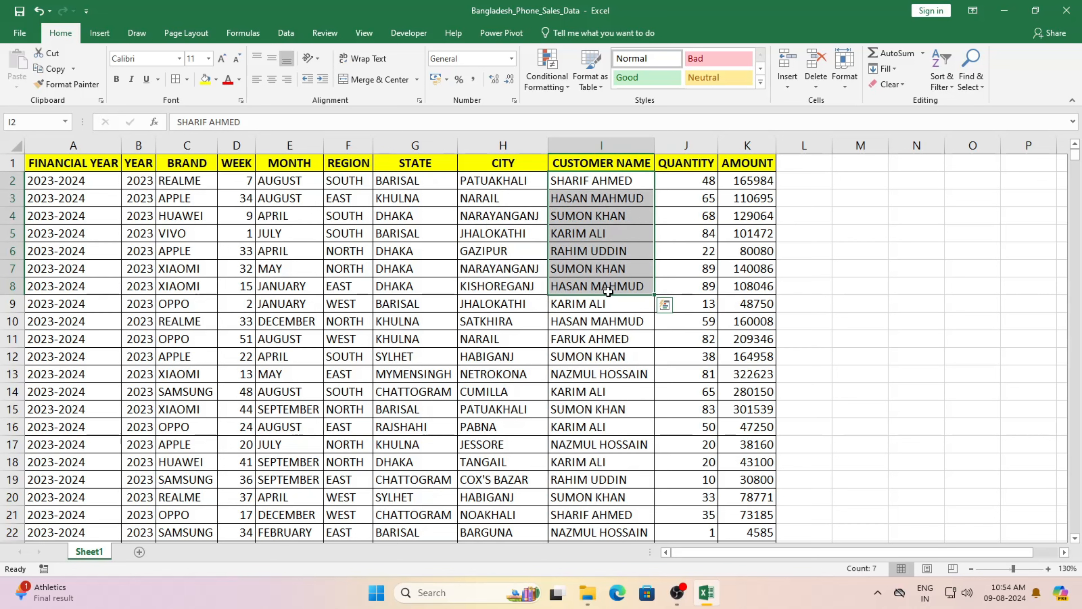
{"action": "left_click", "coordinate": [843, 270]}
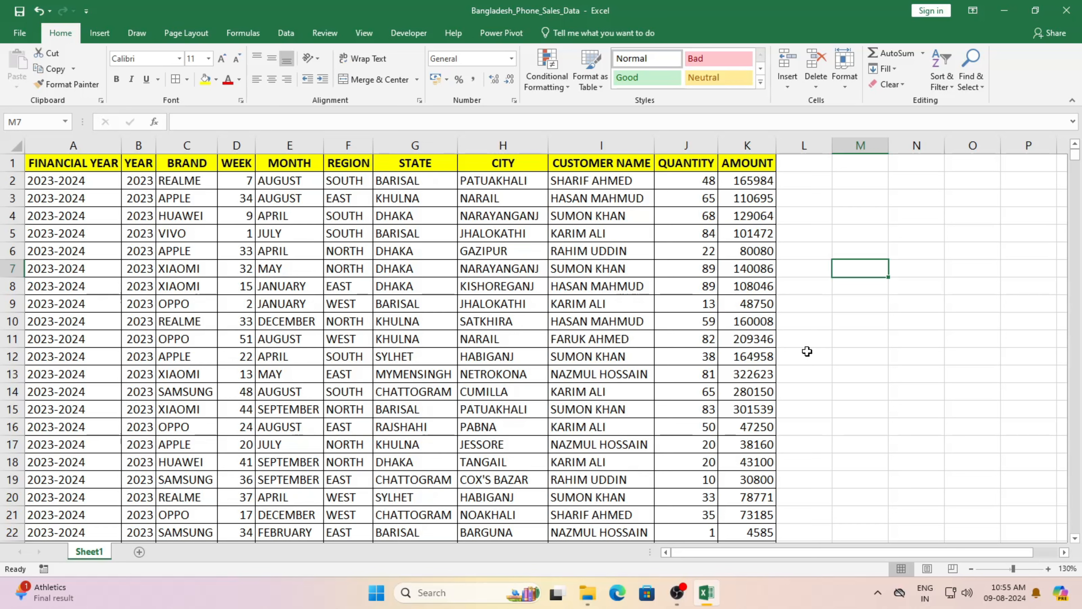
Step: Select the whole sales table from A1 to K10001 and scroll to confirm its last row
{"action": "left_click", "coordinate": [48, 165]}
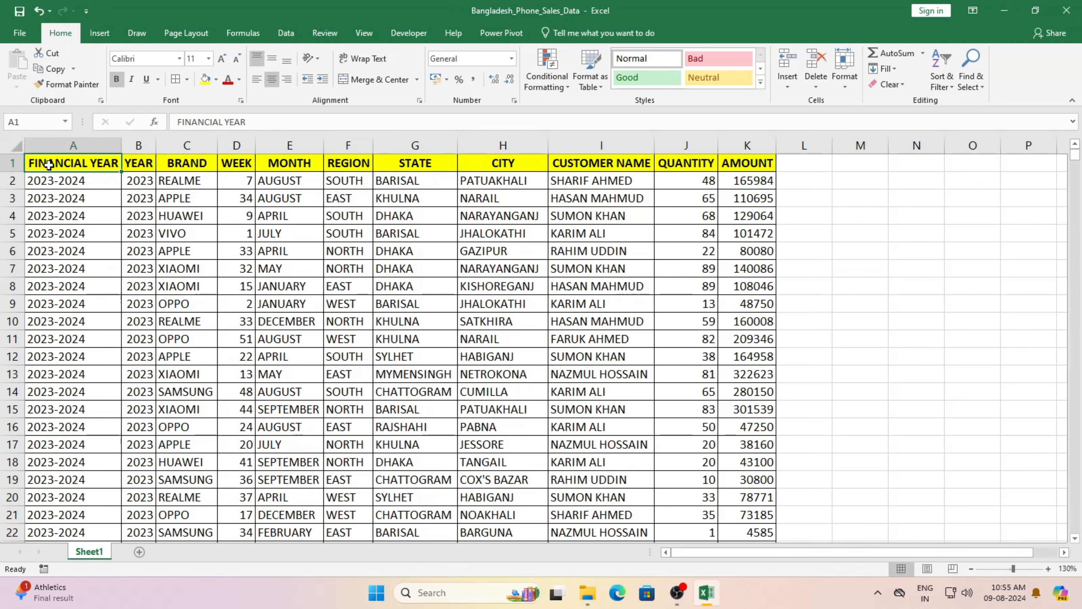
{"action": "key", "text": "ctrl+shift+End"}
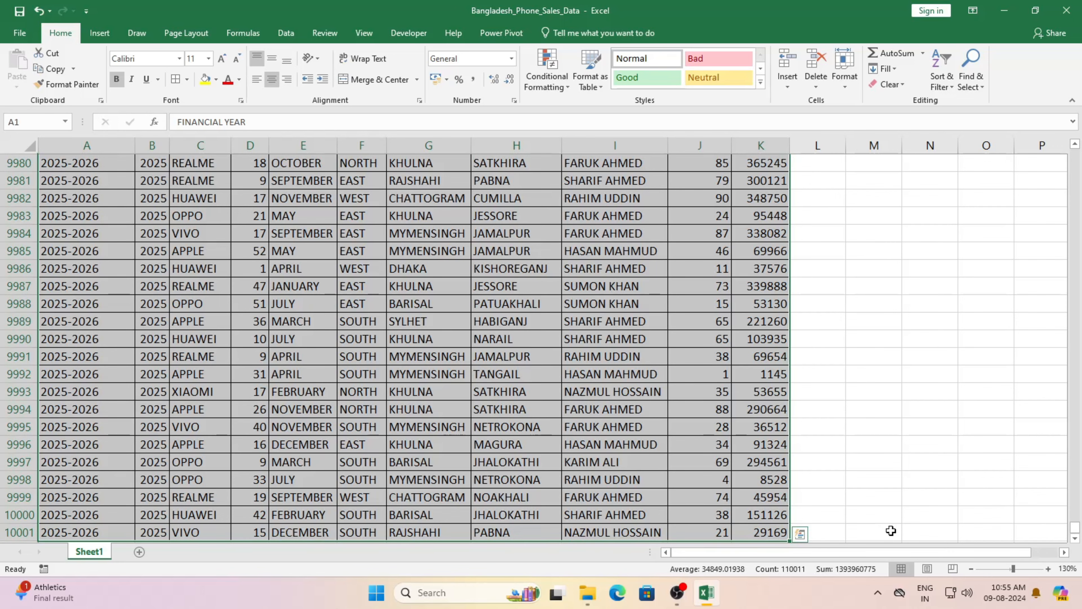
{"action": "scroll", "coordinate": [861, 455], "scroll_direction": "down", "scroll_amount": 1}
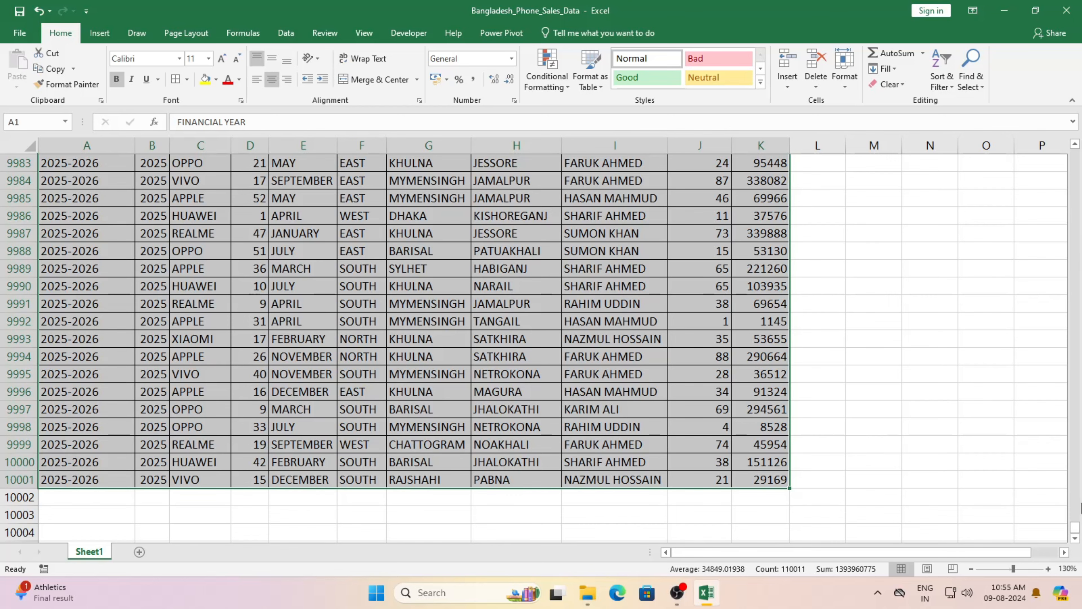
{"action": "left_click_drag", "start_coordinate": [1076, 527], "coordinate": [1078, 154]}
{"action": "left_click", "coordinate": [100, 33]}
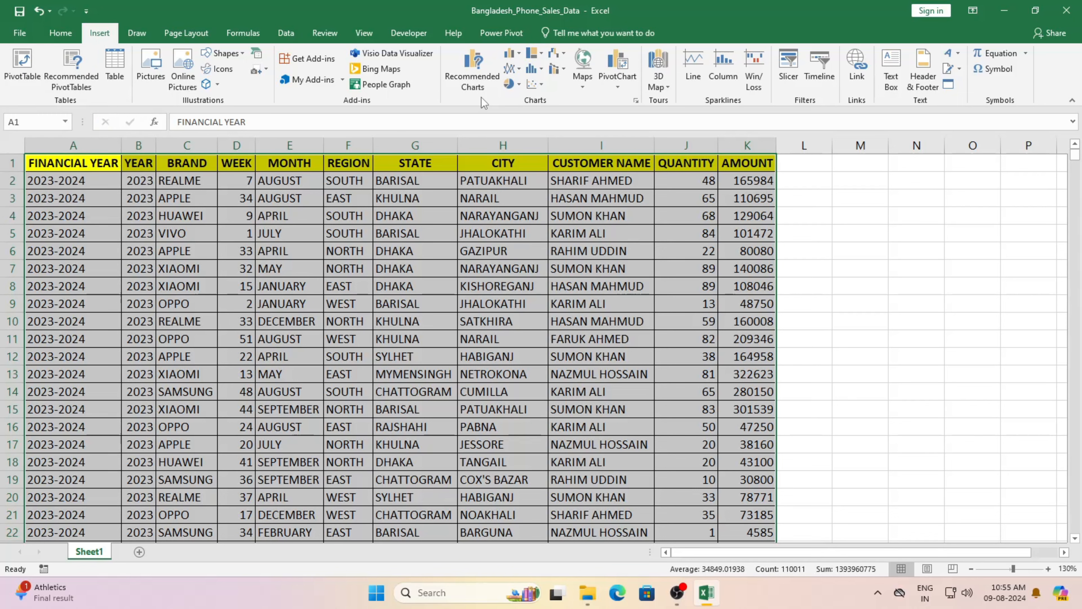
{"action": "left_click", "coordinate": [616, 85]}
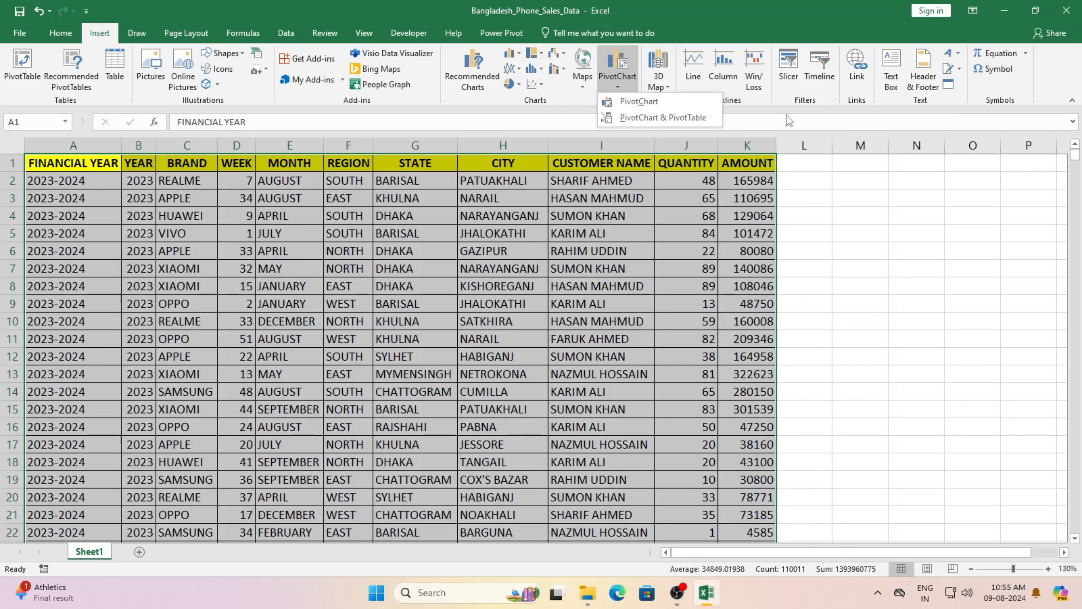
{"action": "left_click", "coordinate": [780, 106]}
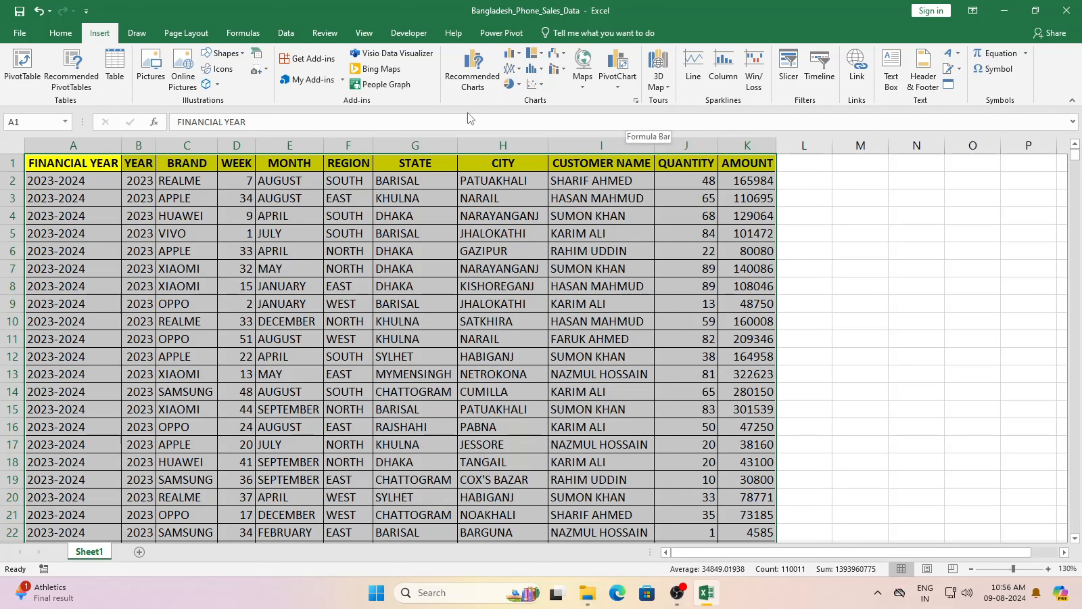
Step: Create a PivotTable from Sheet1!$A$1:$K$10001 on a new worksheet
{"action": "left_click", "coordinate": [16, 69]}
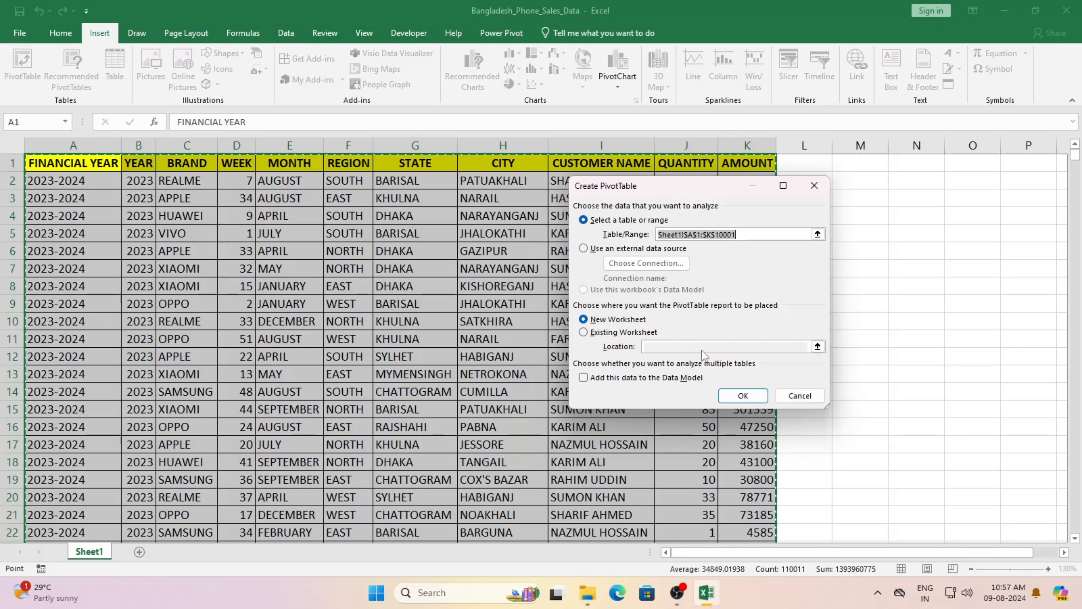
{"action": "left_click", "coordinate": [746, 399]}
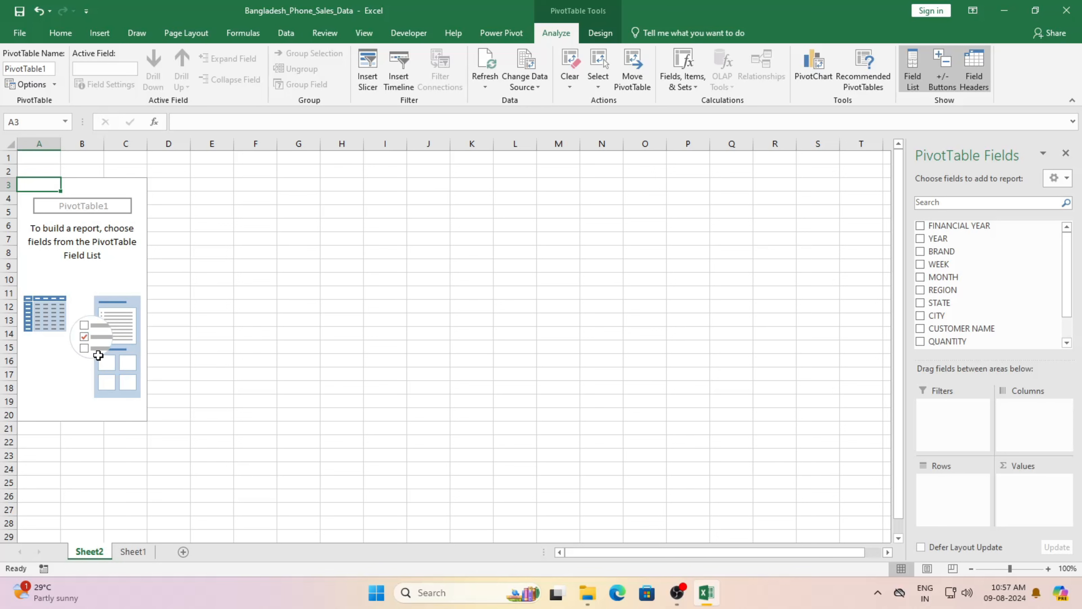
Step: Widen the PivotTable Fields pane and switch it to the Fields and Areas Side-By-Side layout
{"action": "left_click", "coordinate": [61, 238]}
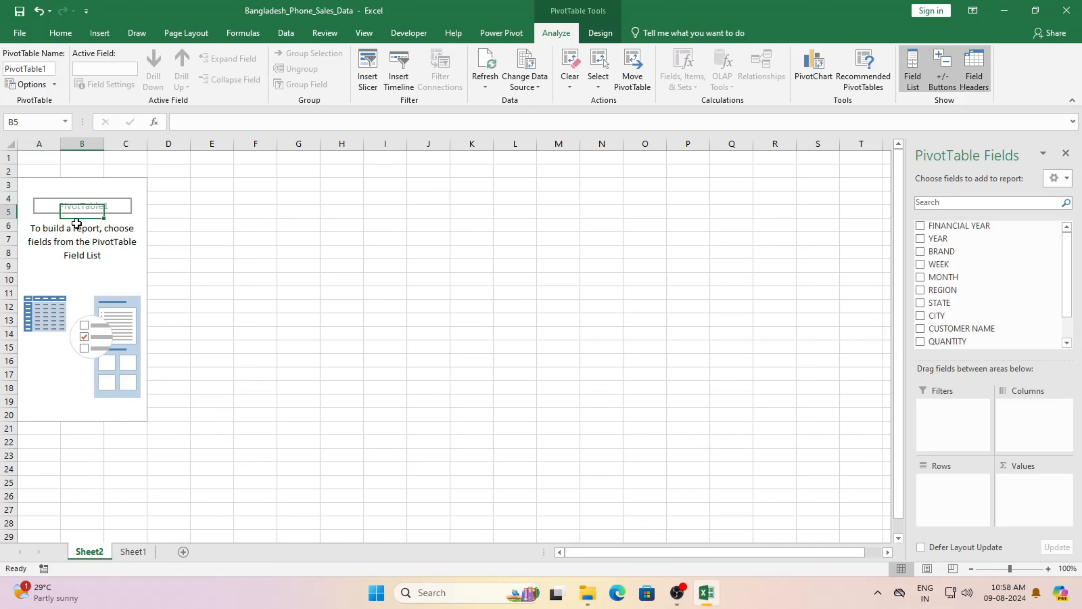
{"action": "left_click", "coordinate": [49, 249]}
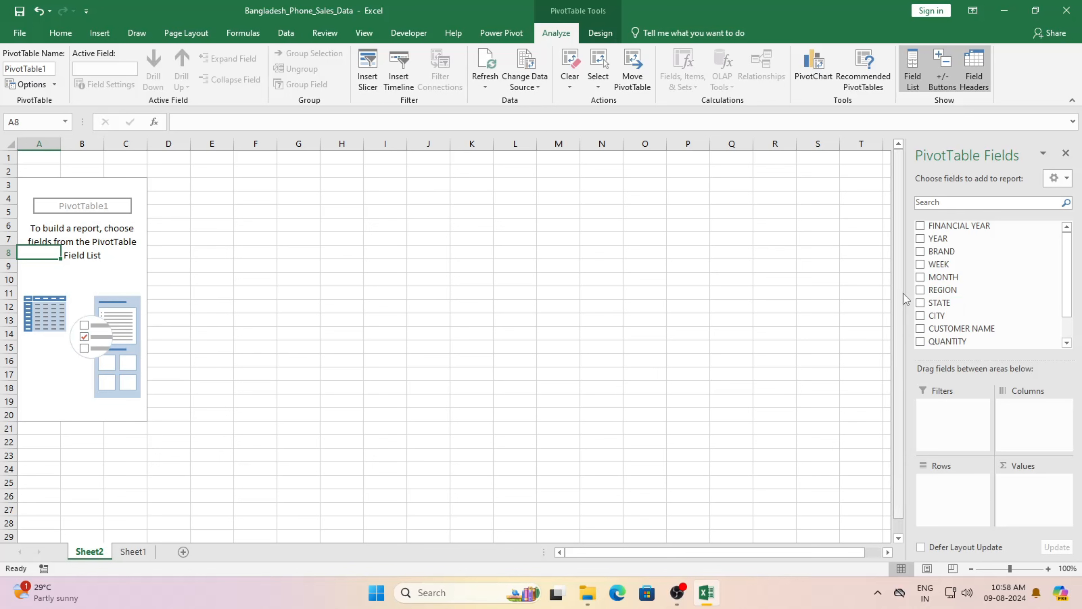
{"action": "left_click_drag", "start_coordinate": [907, 299], "coordinate": [816, 304]}
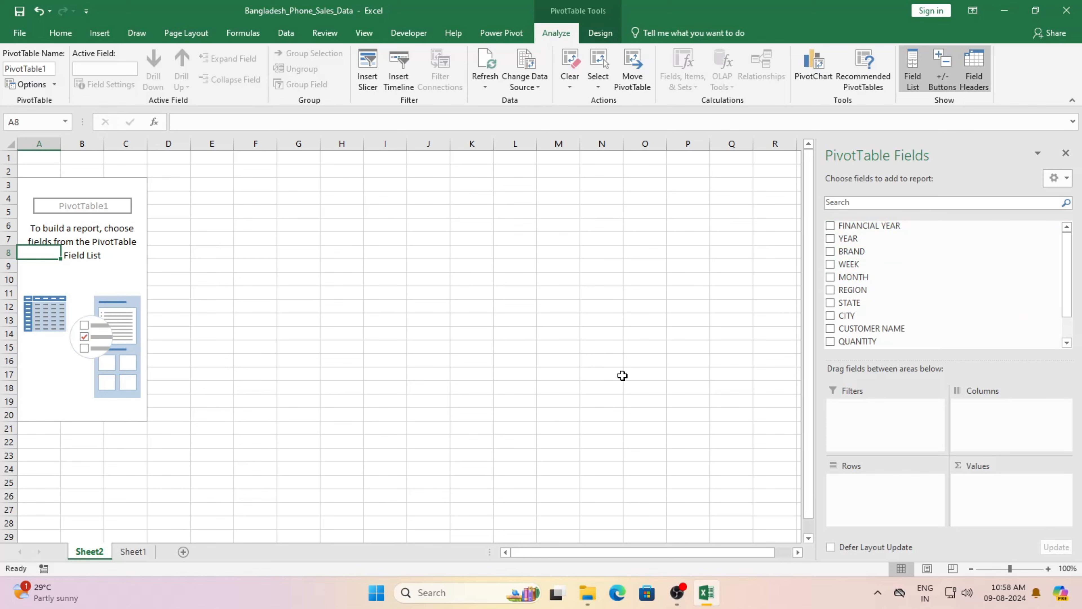
{"action": "left_click", "coordinate": [141, 551]}
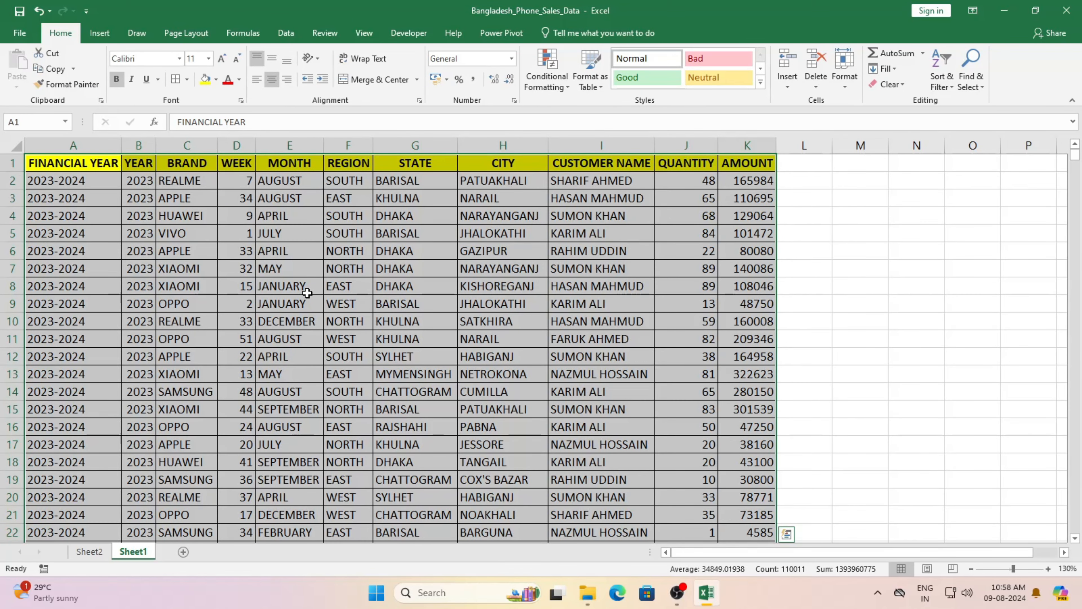
{"action": "left_click", "coordinate": [90, 551]}
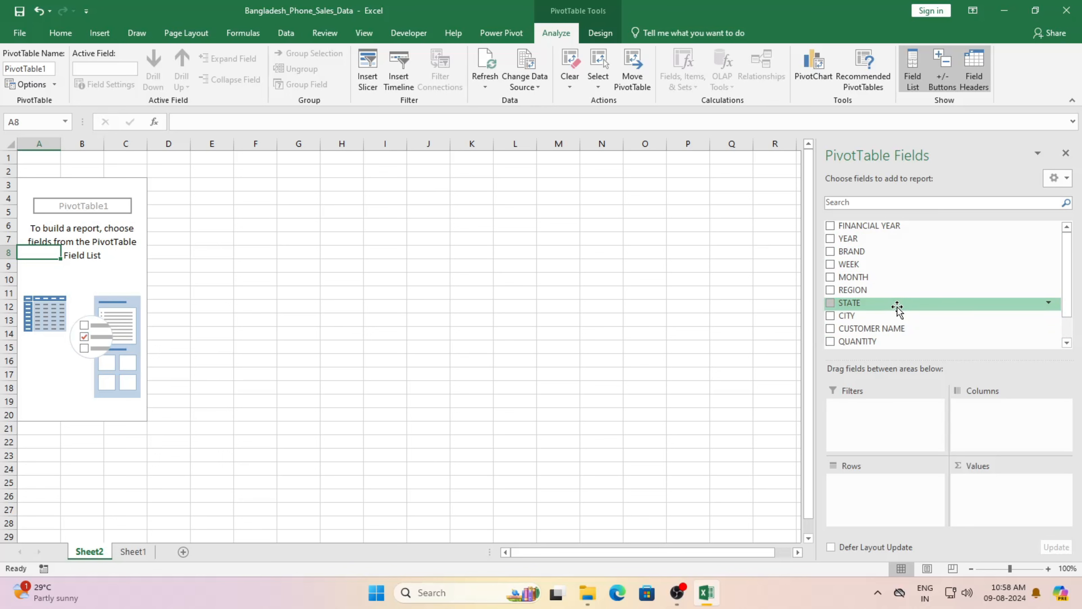
{"action": "left_click", "coordinate": [1066, 178]}
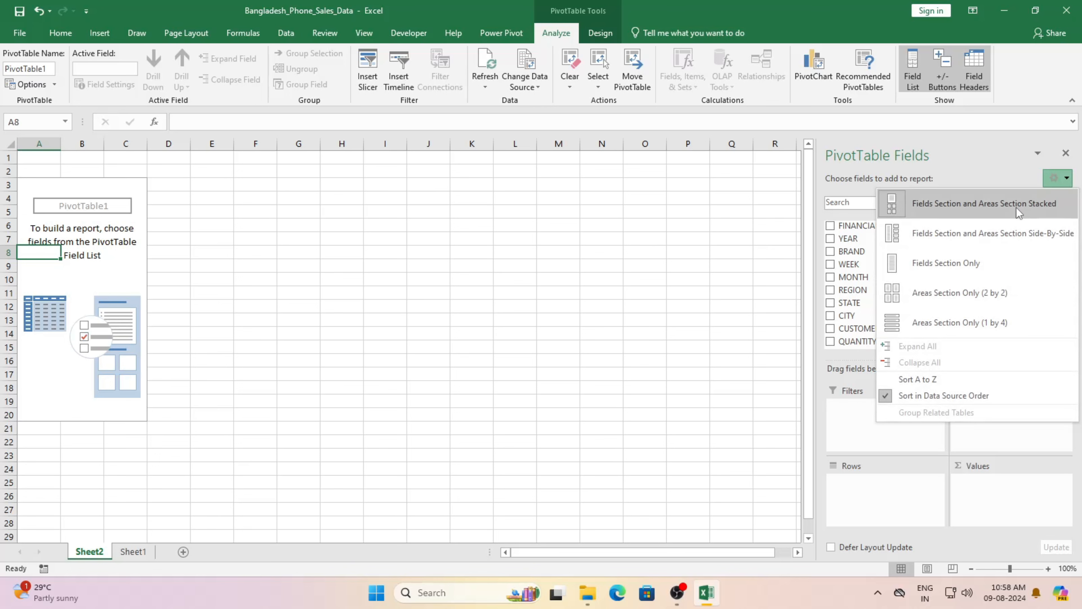
{"action": "left_click", "coordinate": [986, 244]}
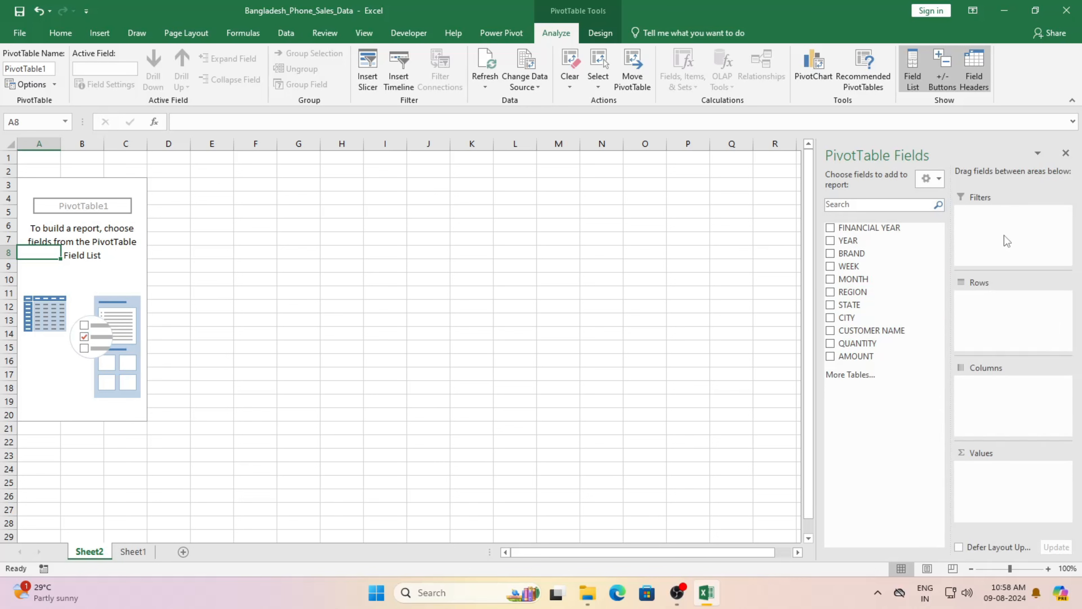
Step: Try the Fields Section Only, Areas Section Only (2 by 2) and Stacked pane layouts, keeping Stacked
{"action": "left_click", "coordinate": [933, 179]}
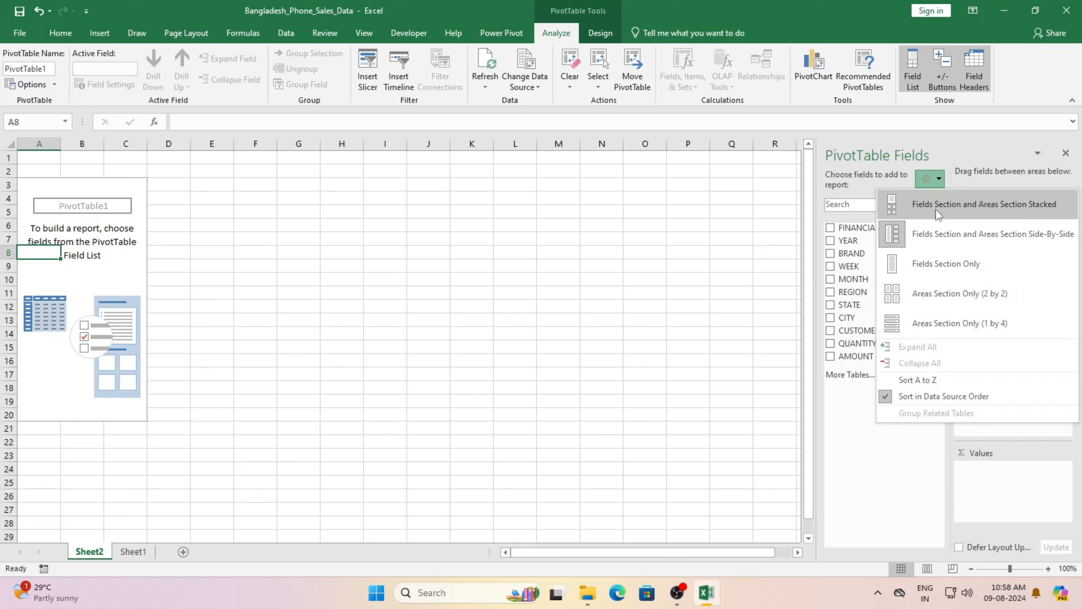
{"action": "left_click", "coordinate": [936, 264]}
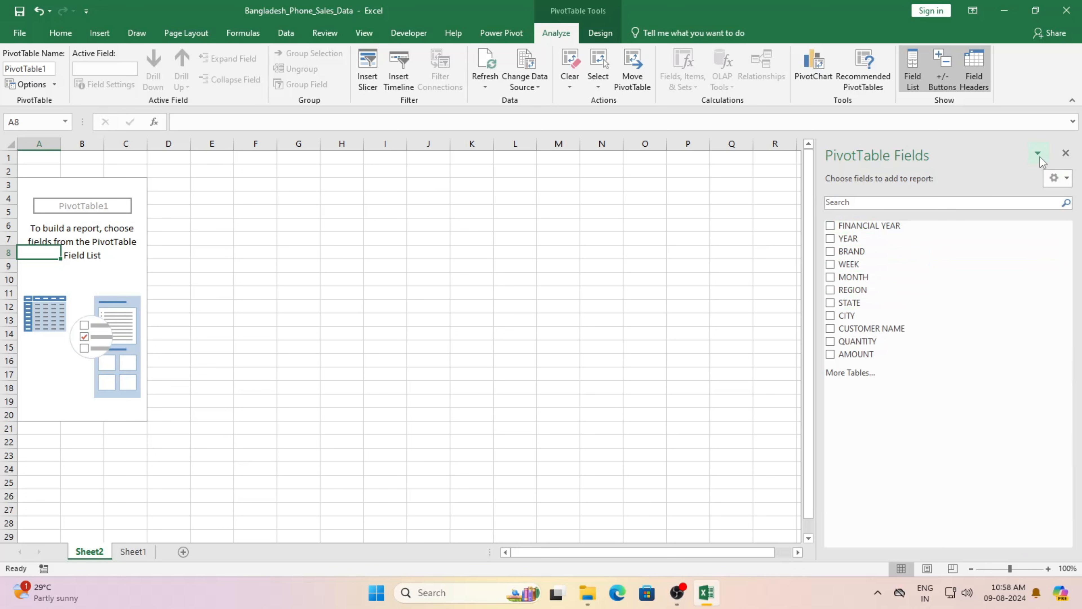
{"action": "left_click", "coordinate": [1059, 178]}
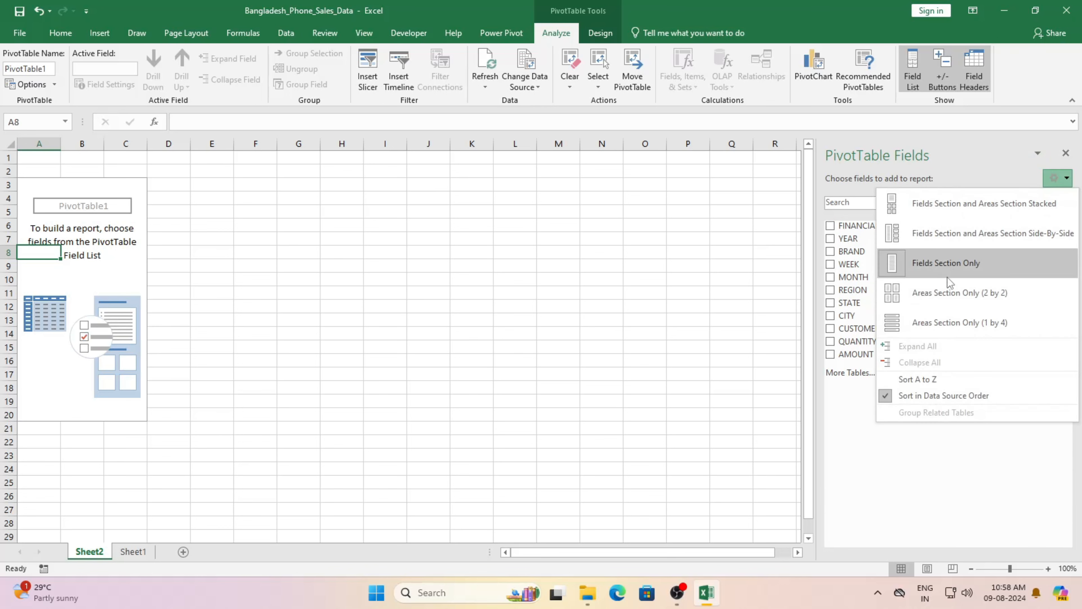
{"action": "left_click", "coordinate": [943, 293]}
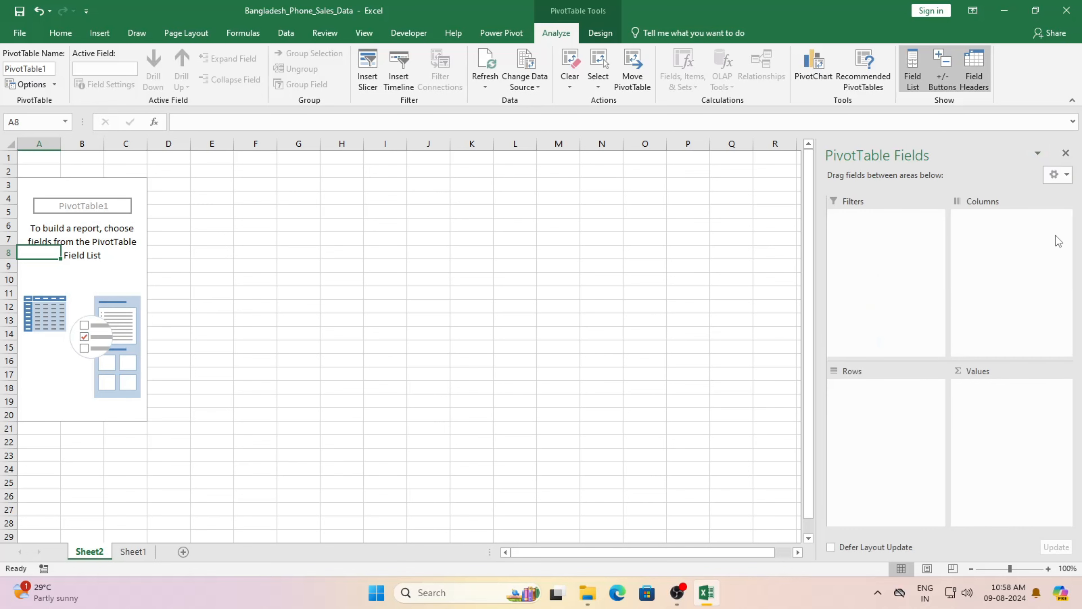
{"action": "left_click", "coordinate": [1068, 177]}
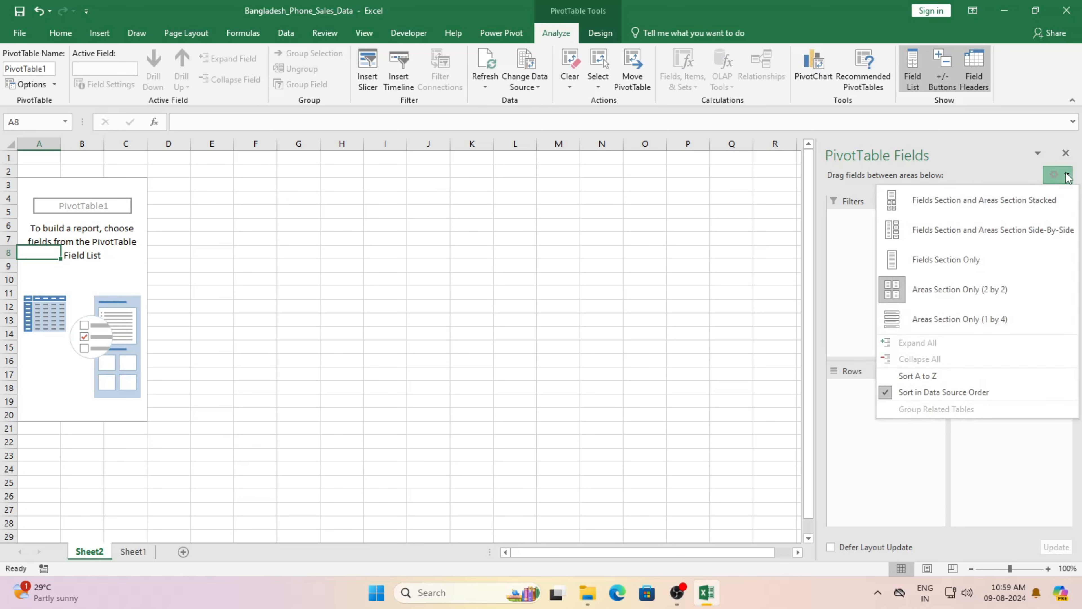
{"action": "left_click", "coordinate": [950, 203]}
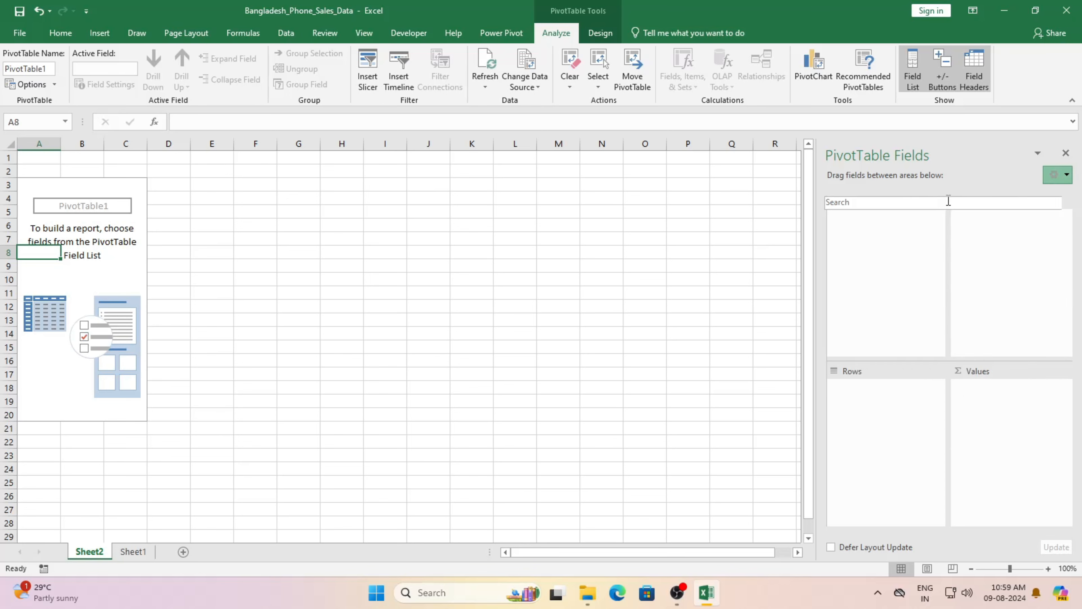
{"action": "left_click", "coordinate": [1057, 179]}
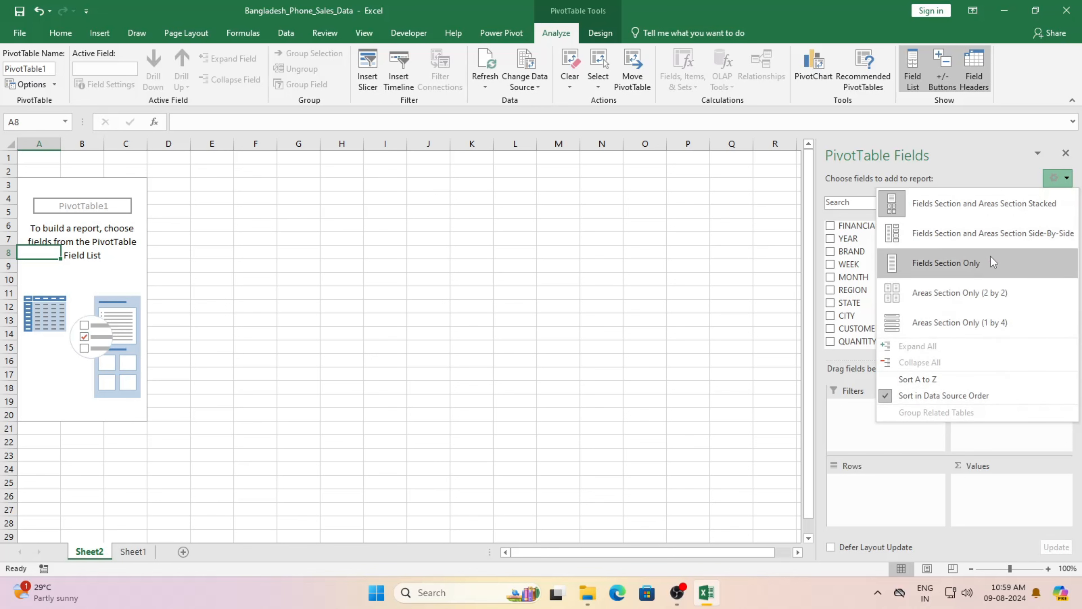
{"action": "left_click", "coordinate": [684, 319]}
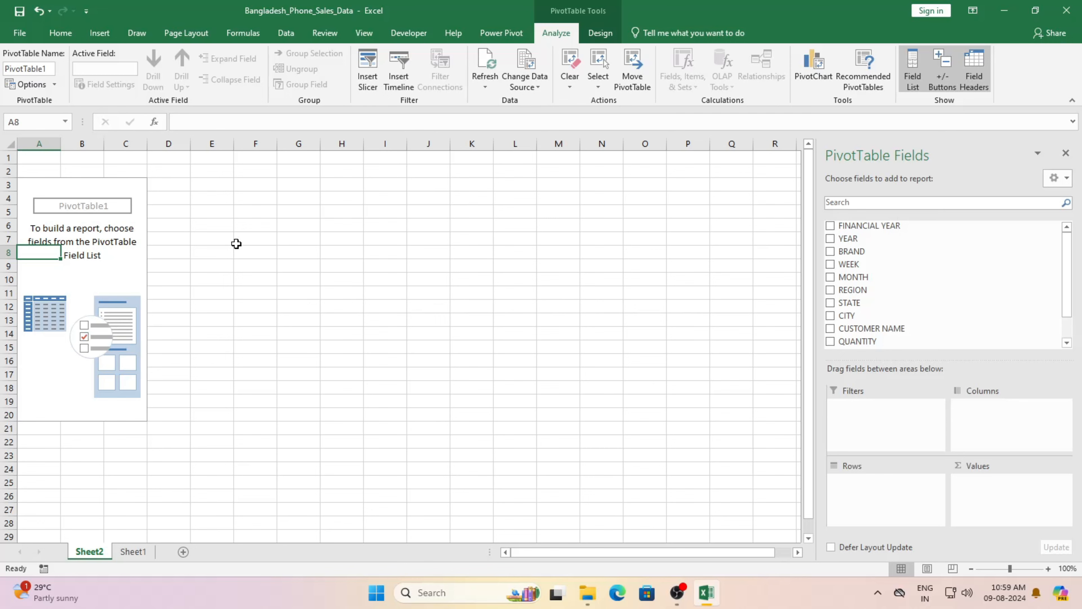
{"action": "left_click", "coordinate": [221, 241]}
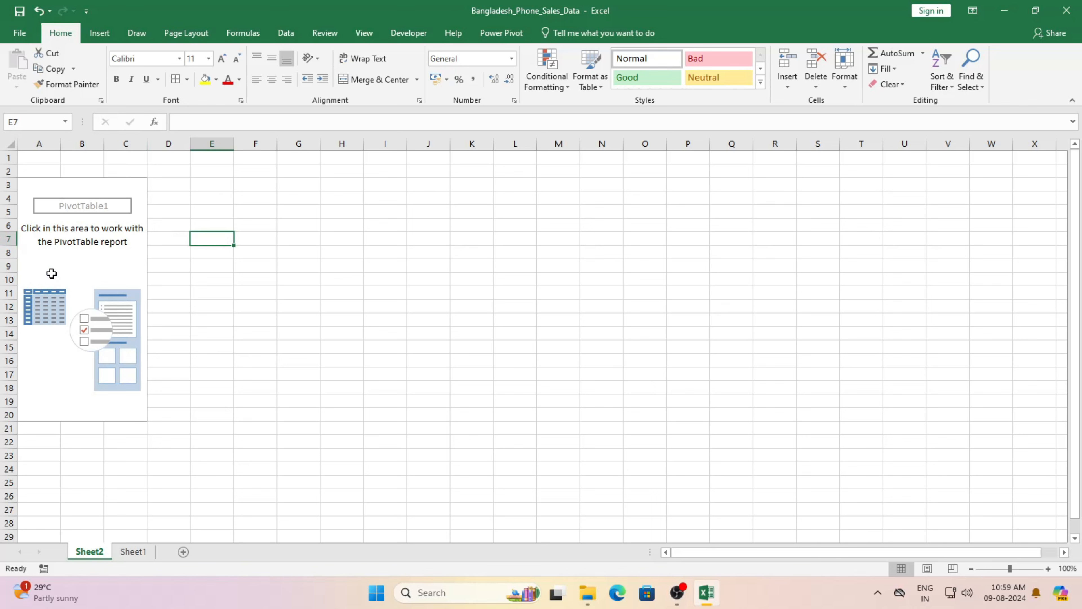
{"action": "left_click", "coordinate": [78, 262]}
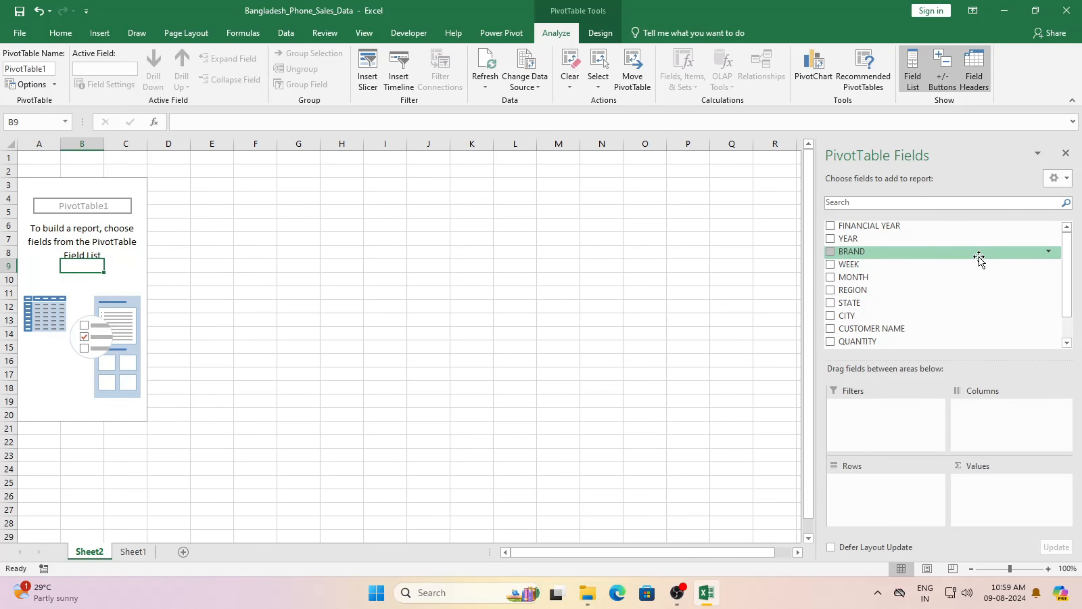
{"action": "left_click", "coordinate": [1066, 153]}
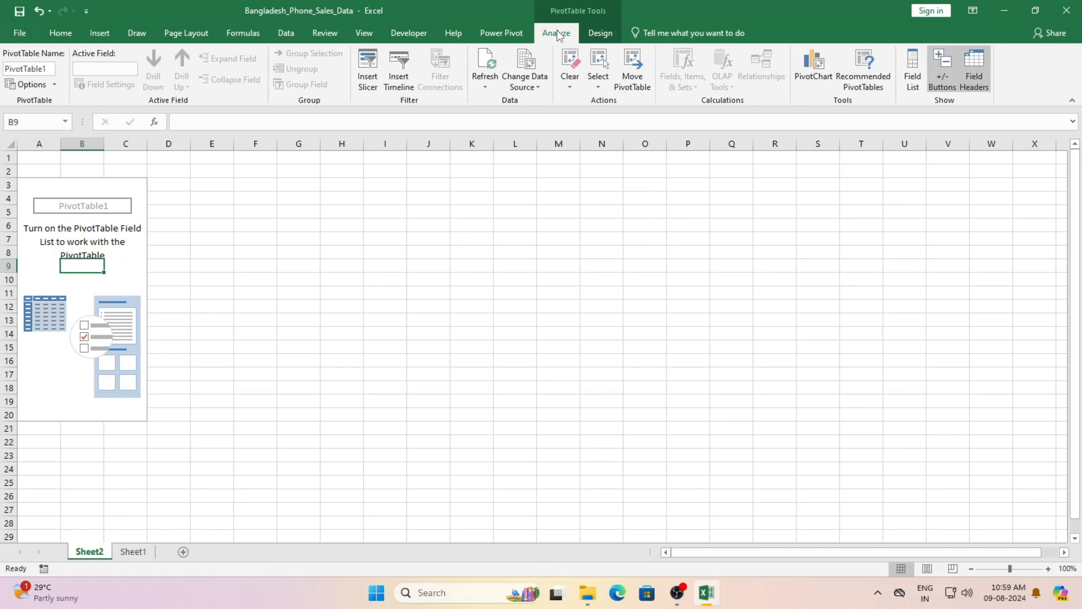
{"action": "left_click", "coordinate": [910, 71]}
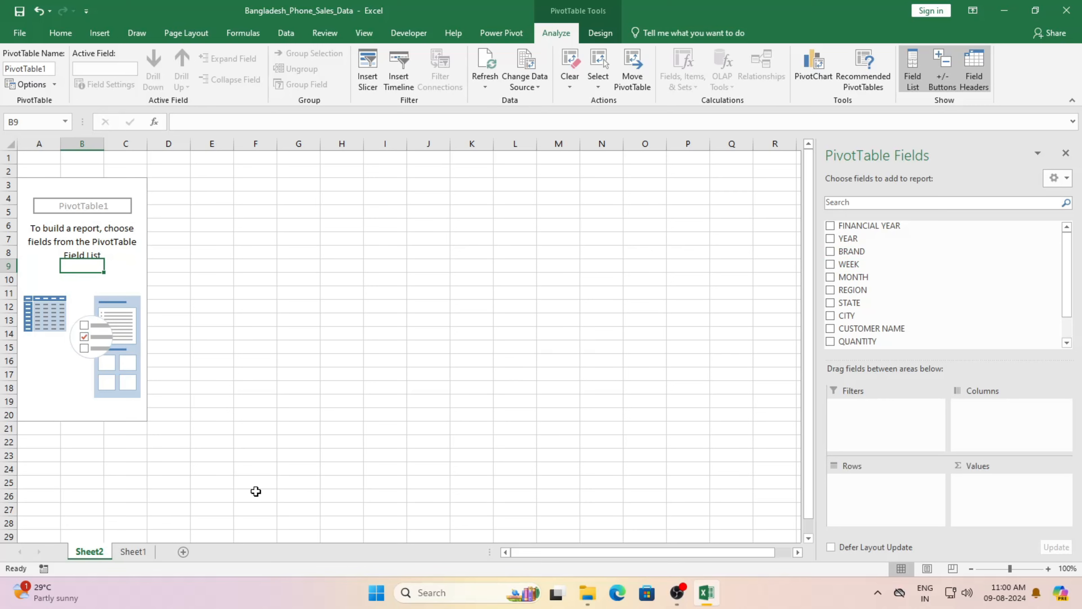
Step: Review Sheet1's data, then put BRAND in Rows so APPLE through XIAOMI are listed
{"action": "left_click", "coordinate": [132, 552]}
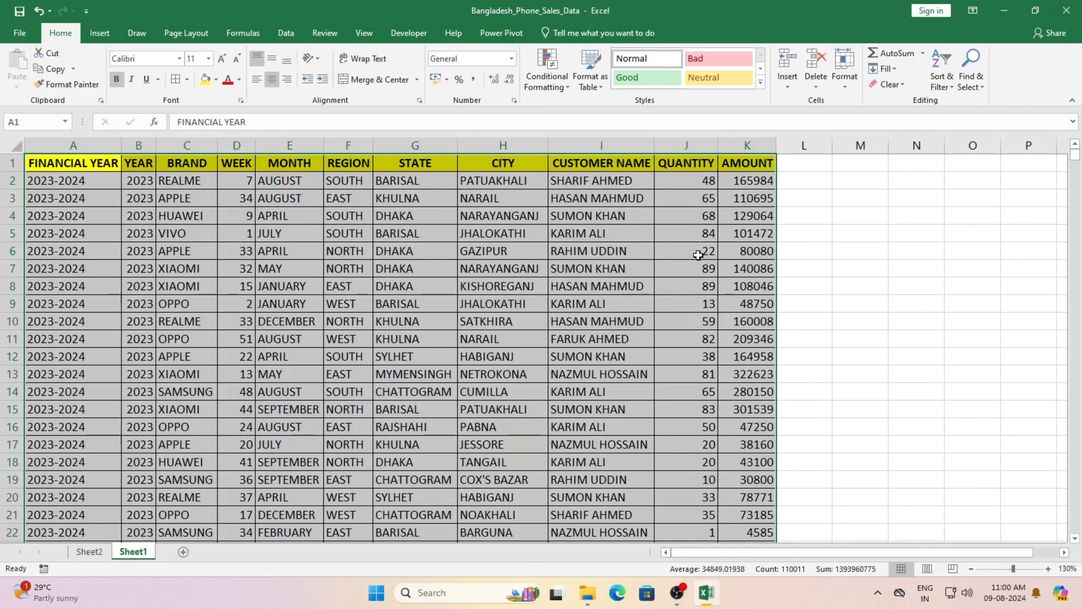
{"action": "left_click", "coordinate": [96, 552]}
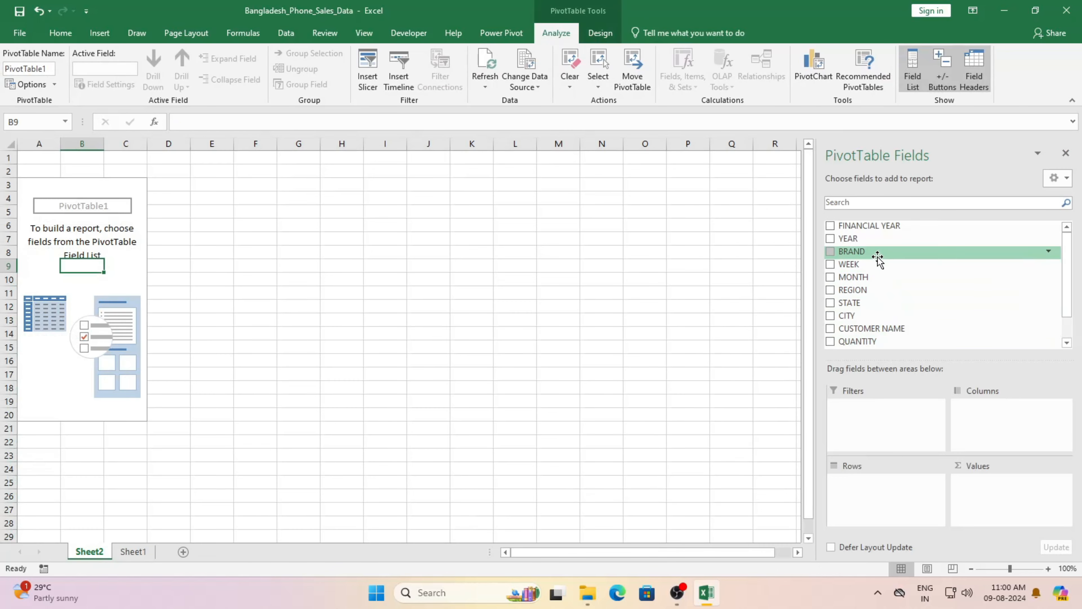
{"action": "left_click_drag", "start_coordinate": [877, 256], "coordinate": [864, 485]}
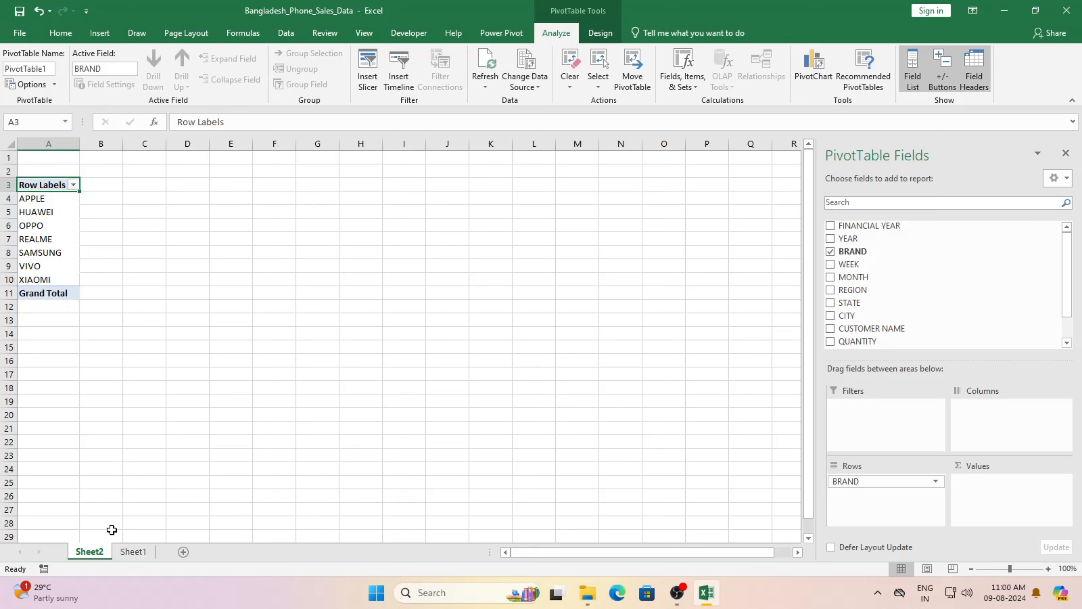
{"action": "left_click", "coordinate": [134, 552]}
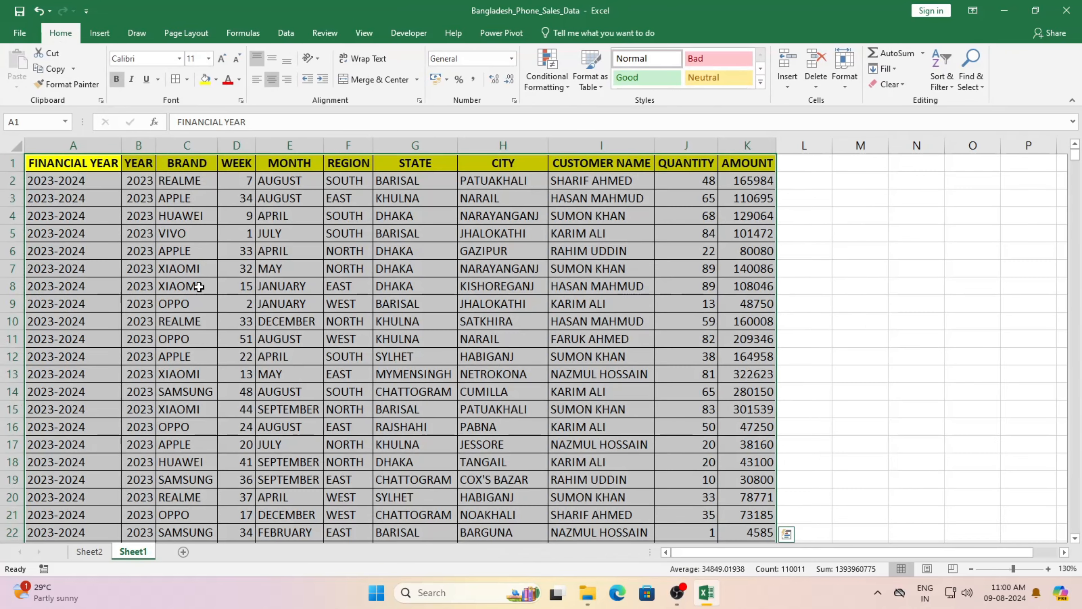
{"action": "left_click", "coordinate": [90, 551]}
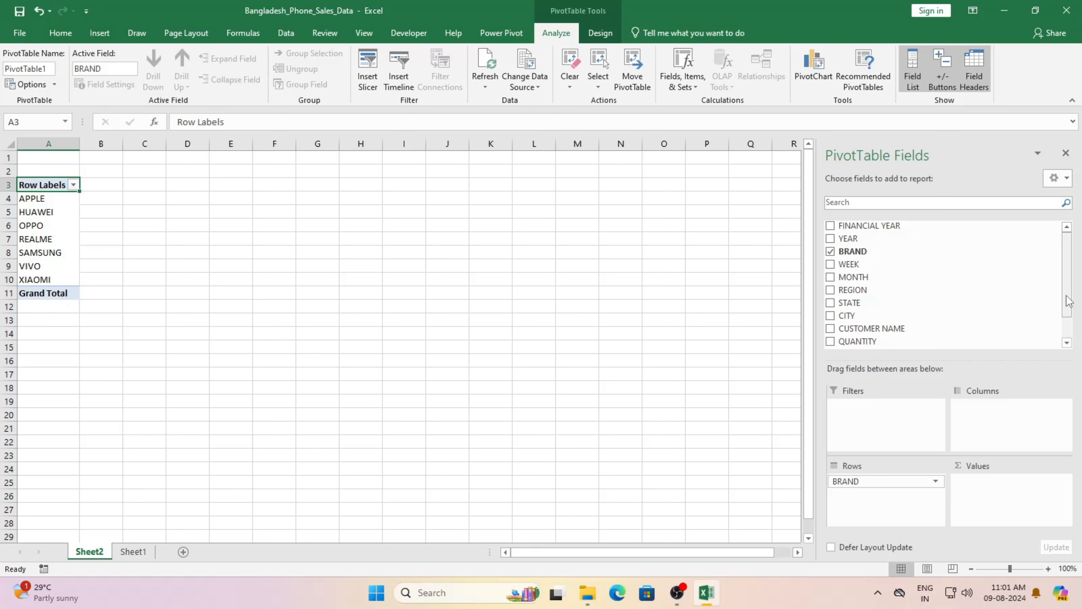
Step: Add QUANTITY to Values as Sum of QUANTITY, totalling 496135
{"action": "left_click_drag", "start_coordinate": [1071, 299], "coordinate": [1071, 317]}
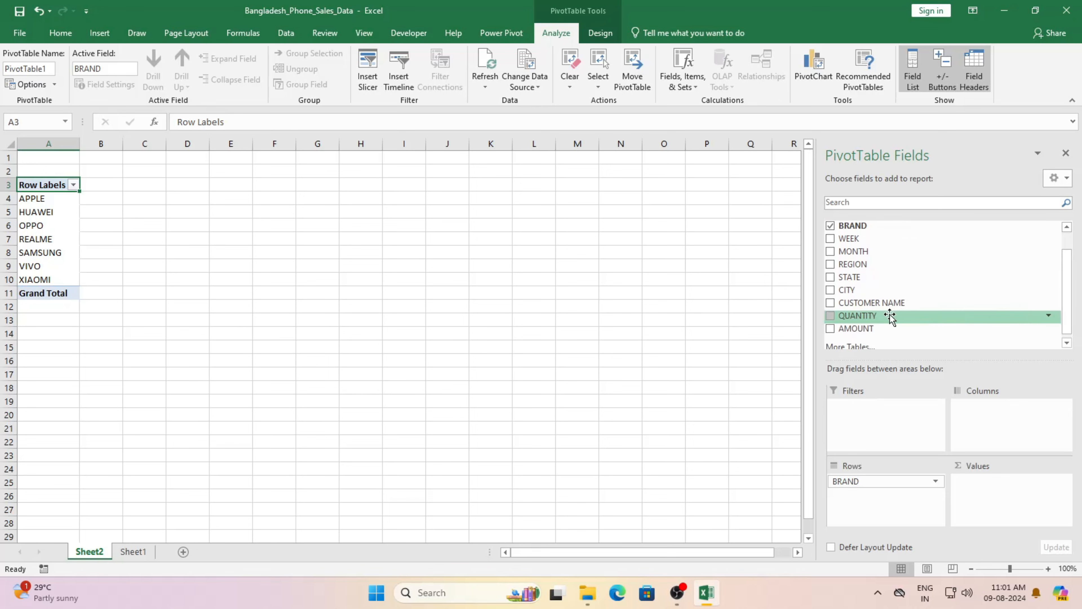
{"action": "left_click_drag", "start_coordinate": [891, 317], "coordinate": [990, 493]}
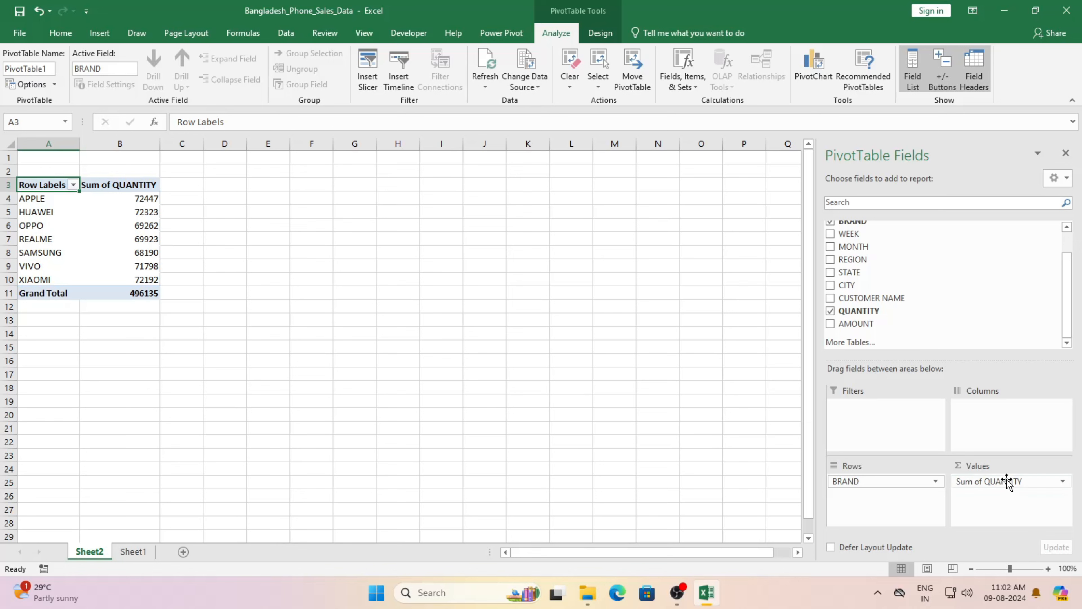
Step: Change the QUANTITY value summary from Sum to Count, giving a 10000 Grand Total
{"action": "left_click", "coordinate": [1063, 482]}
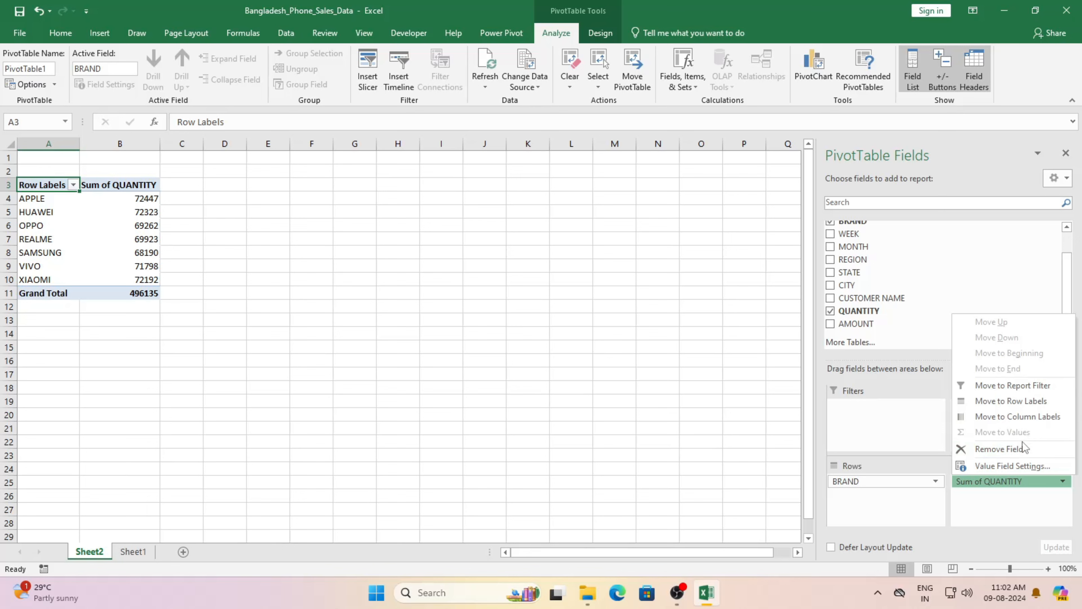
{"action": "left_click", "coordinate": [1017, 466]}
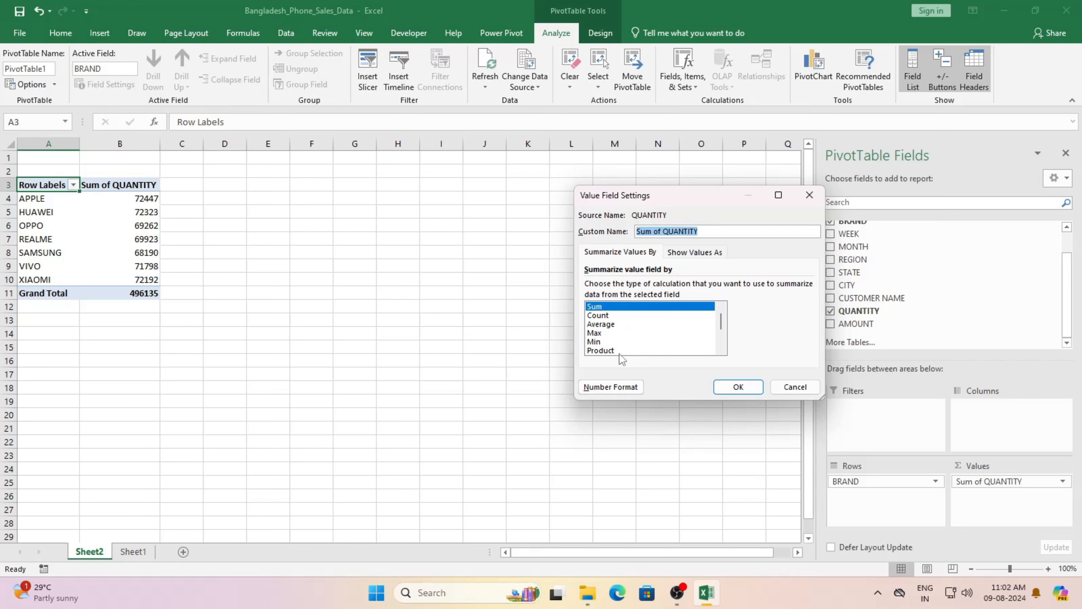
{"action": "left_click", "coordinate": [610, 316]}
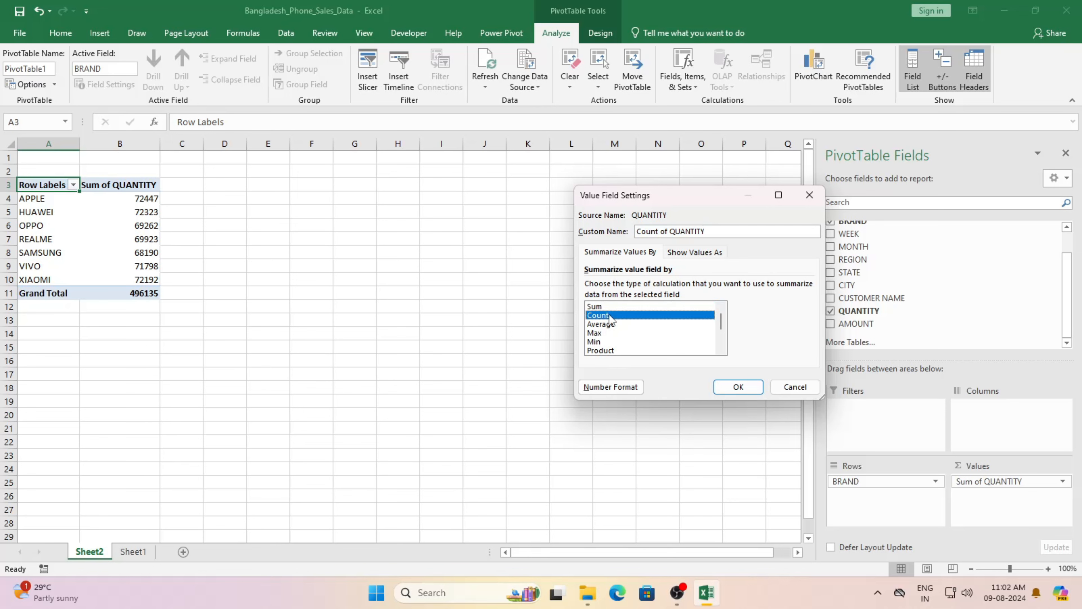
{"action": "left_click", "coordinate": [741, 392]}
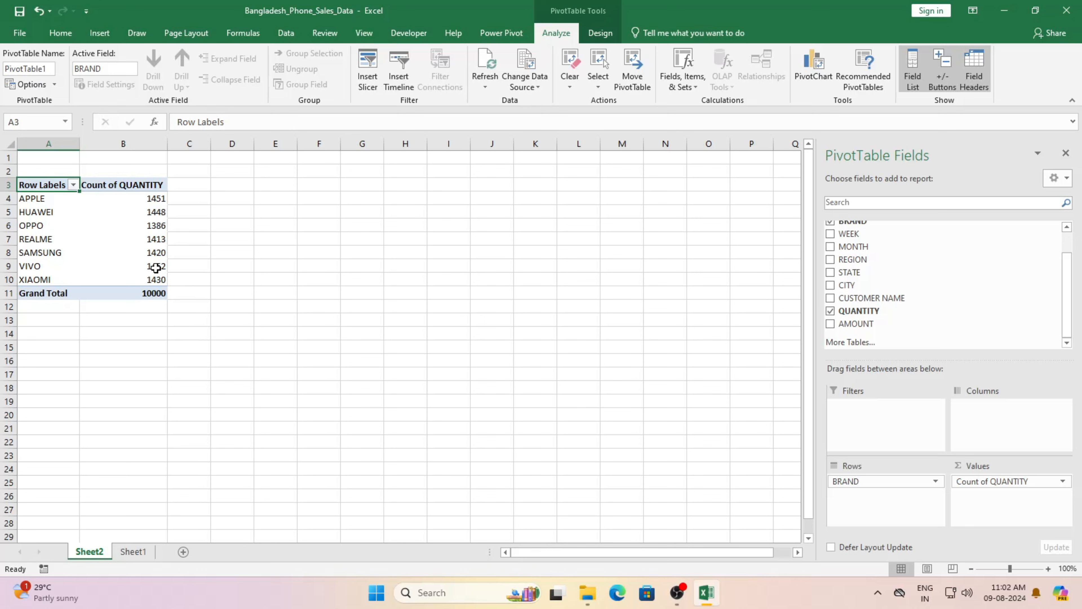
Step: Switch the QUANTITY value summary from Count to Max, showing 99 for every brand
{"action": "mouse_move", "coordinate": [156, 269]}
{"action": "left_click", "coordinate": [1046, 482]}
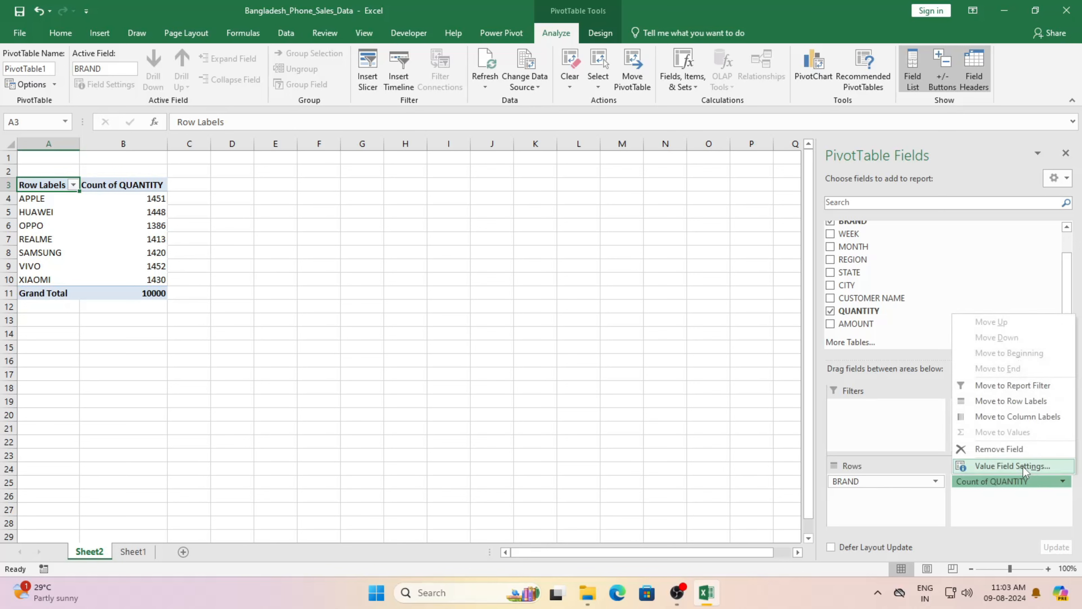
{"action": "left_click", "coordinate": [1007, 466]}
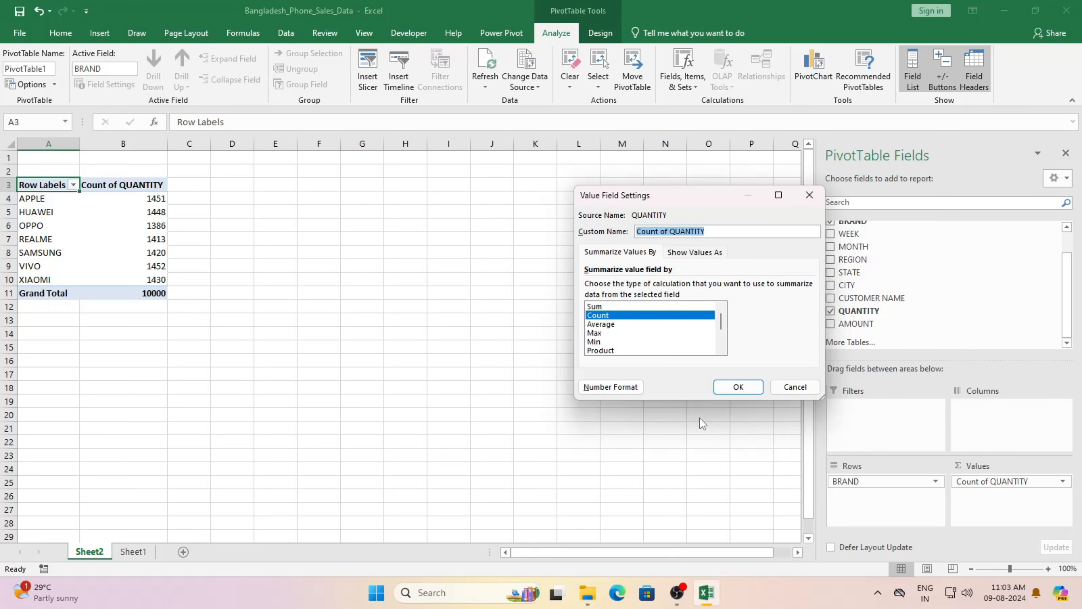
{"action": "left_click", "coordinate": [602, 333]}
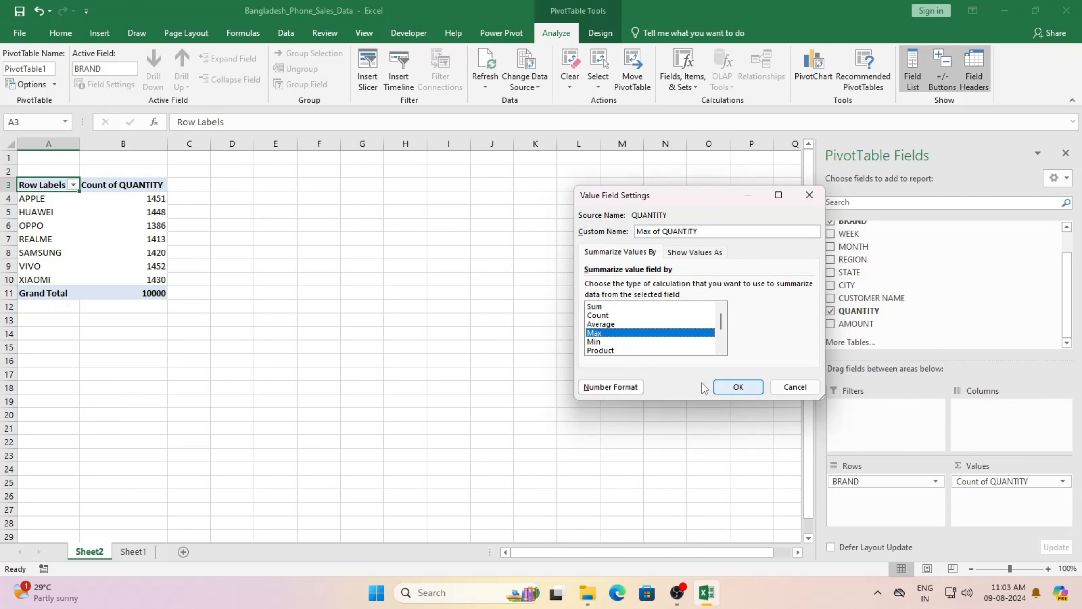
{"action": "left_click", "coordinate": [738, 387]}
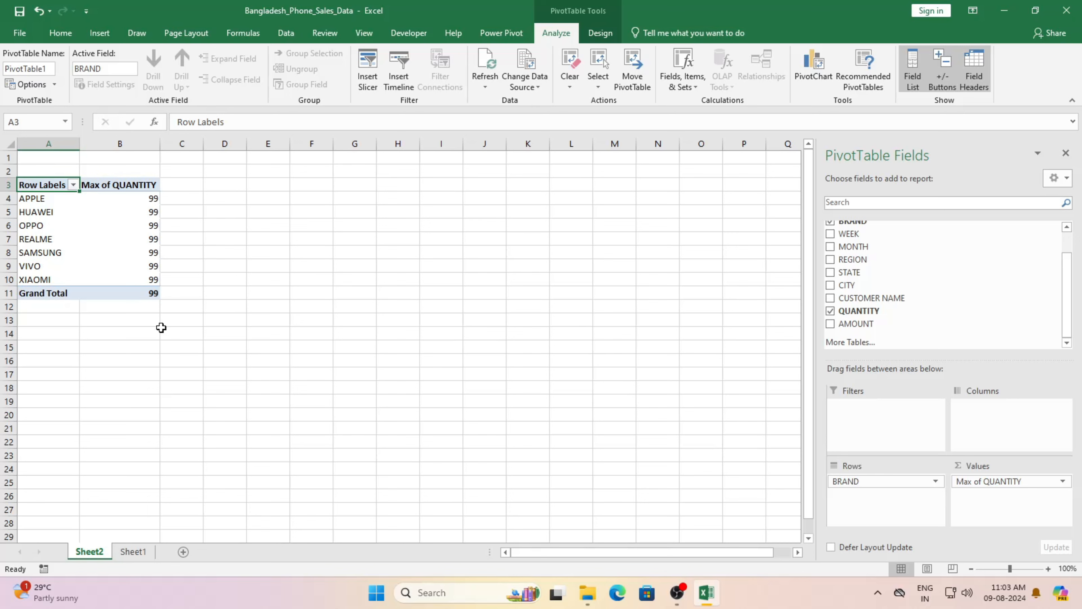
{"action": "left_click", "coordinate": [1040, 481]}
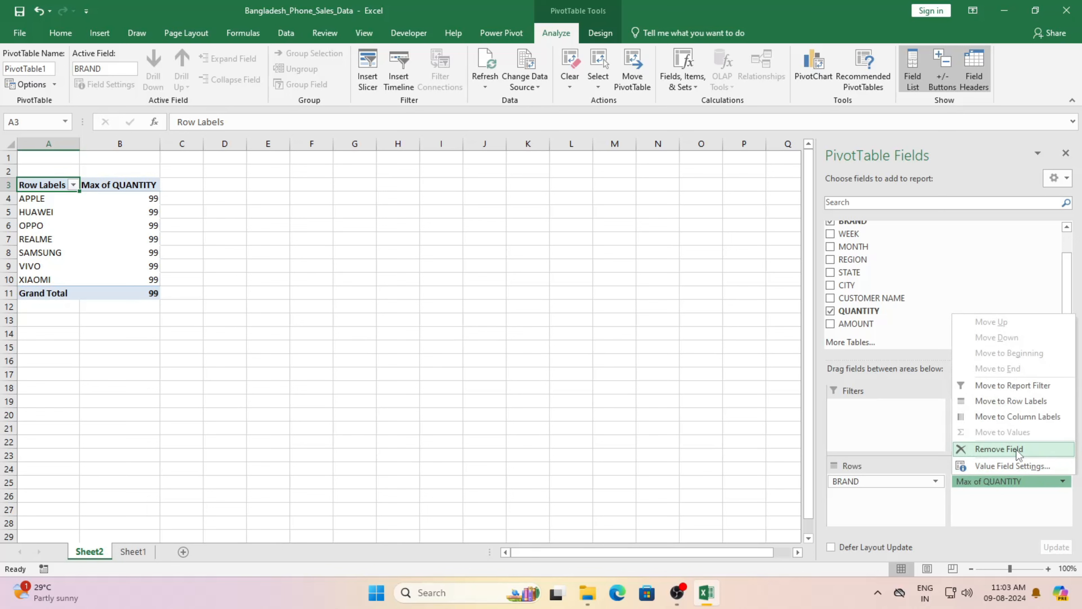
{"action": "left_click", "coordinate": [1017, 449]}
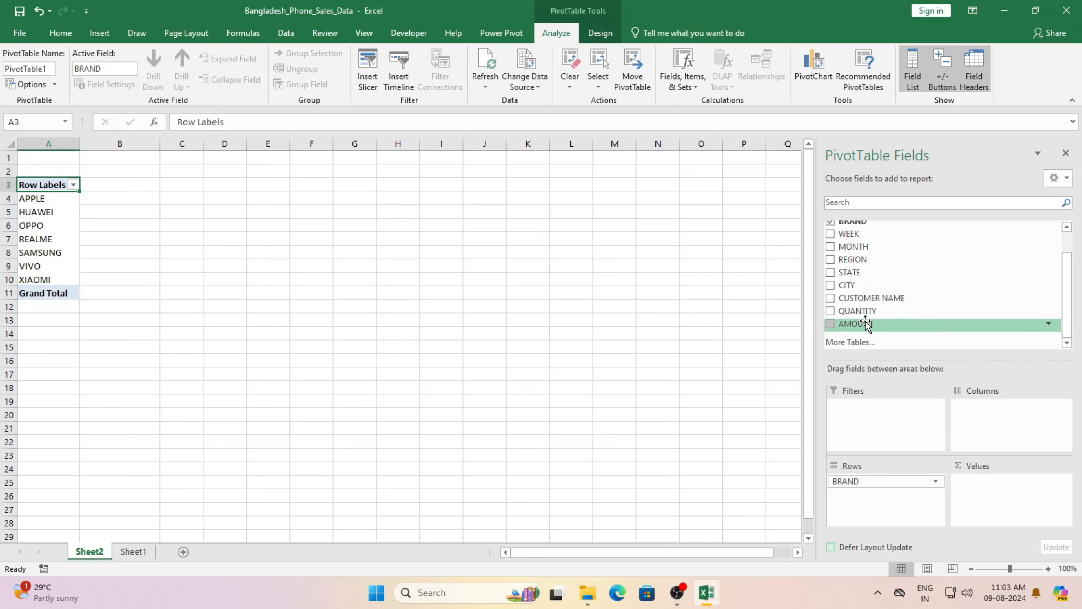
{"action": "left_click_drag", "start_coordinate": [866, 325], "coordinate": [998, 498]}
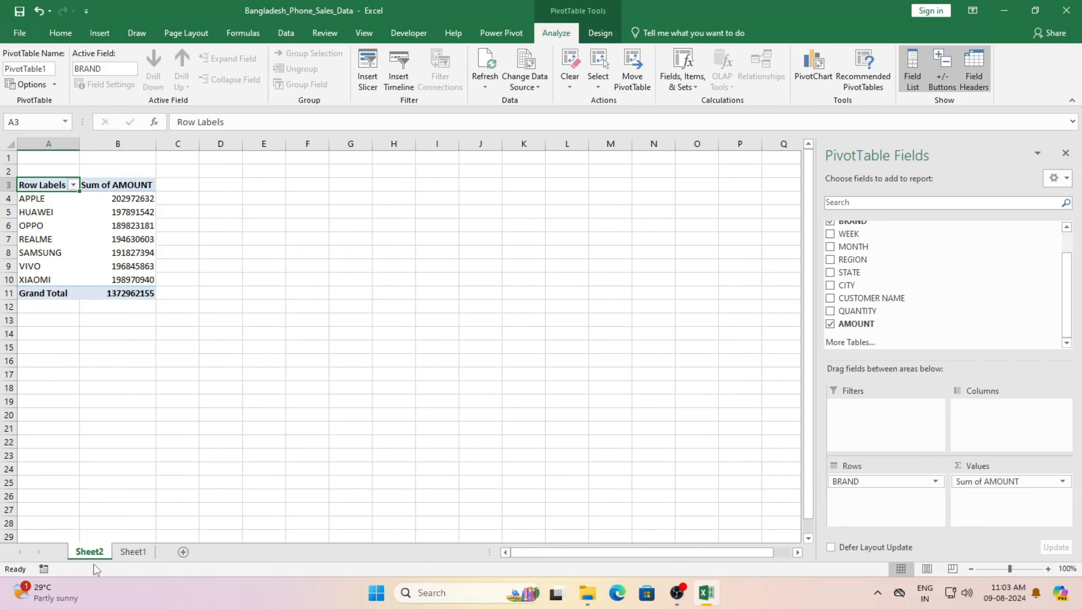
{"action": "left_click", "coordinate": [133, 552]}
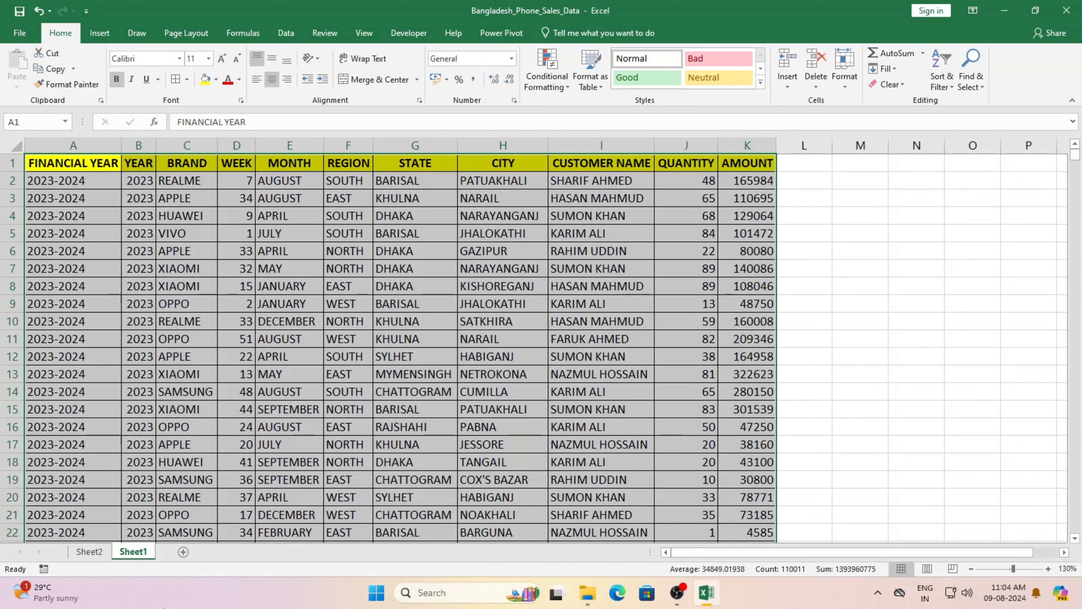
{"action": "left_click", "coordinate": [97, 552]}
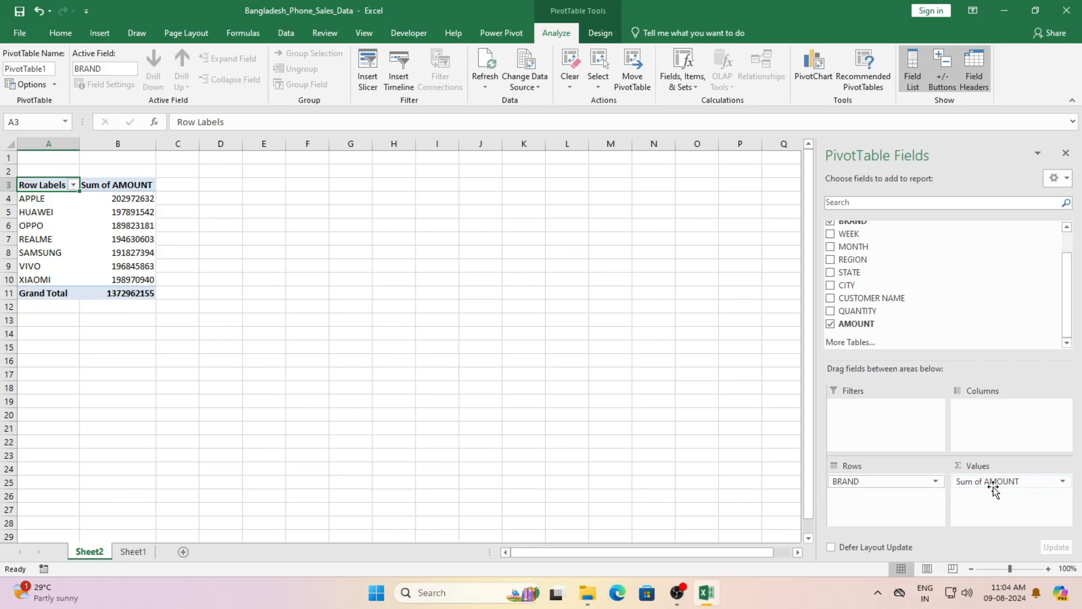
Step: Remove Sum of AMOUNT from Values and lay out MONTH as rows with BRAND as columns
{"action": "left_click_drag", "start_coordinate": [1013, 482], "coordinate": [954, 317]}
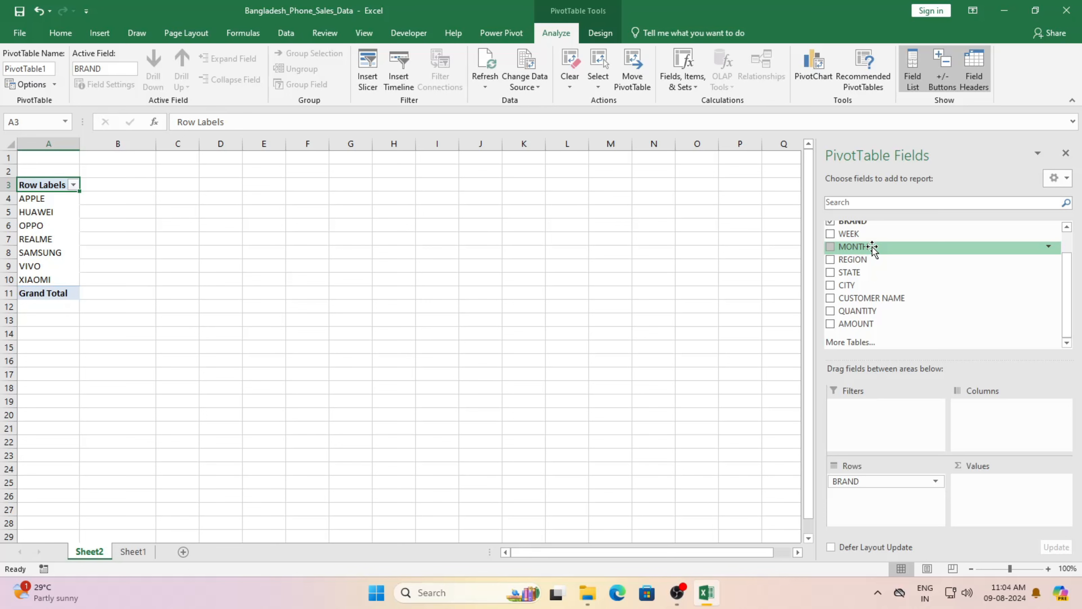
{"action": "left_click_drag", "start_coordinate": [872, 247], "coordinate": [977, 423]}
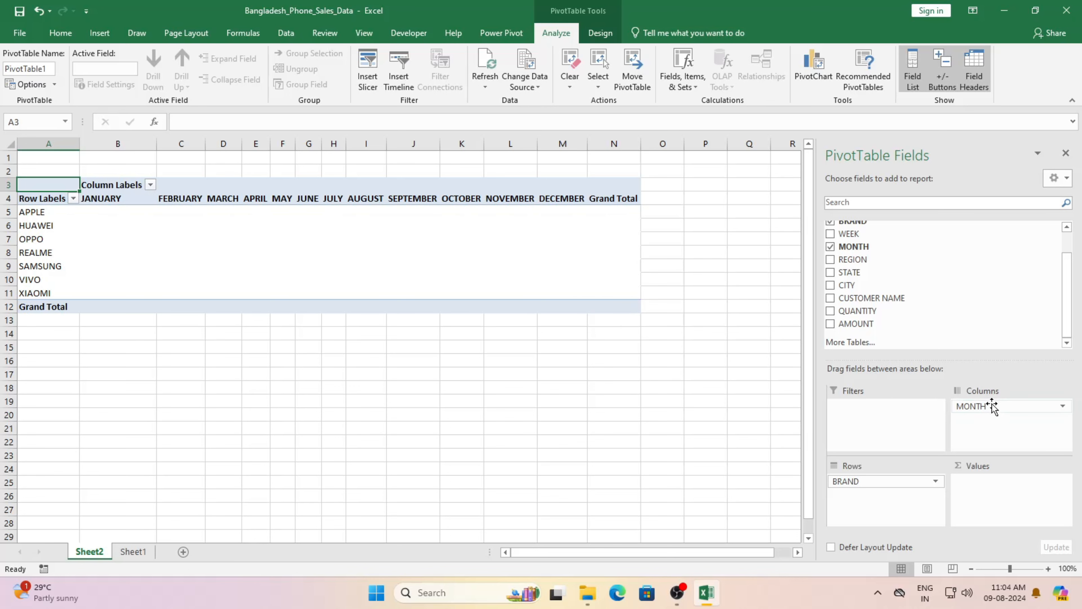
{"action": "mouse_move", "coordinate": [993, 405]}
{"action": "left_mouse_down"}
{"action": "mouse_move", "coordinate": [958, 453]}
{"action": "mouse_move", "coordinate": [861, 504]}
{"action": "mouse_move", "coordinate": [865, 485]}
{"action": "mouse_move", "coordinate": [988, 418]}
{"action": "left_mouse_up"}
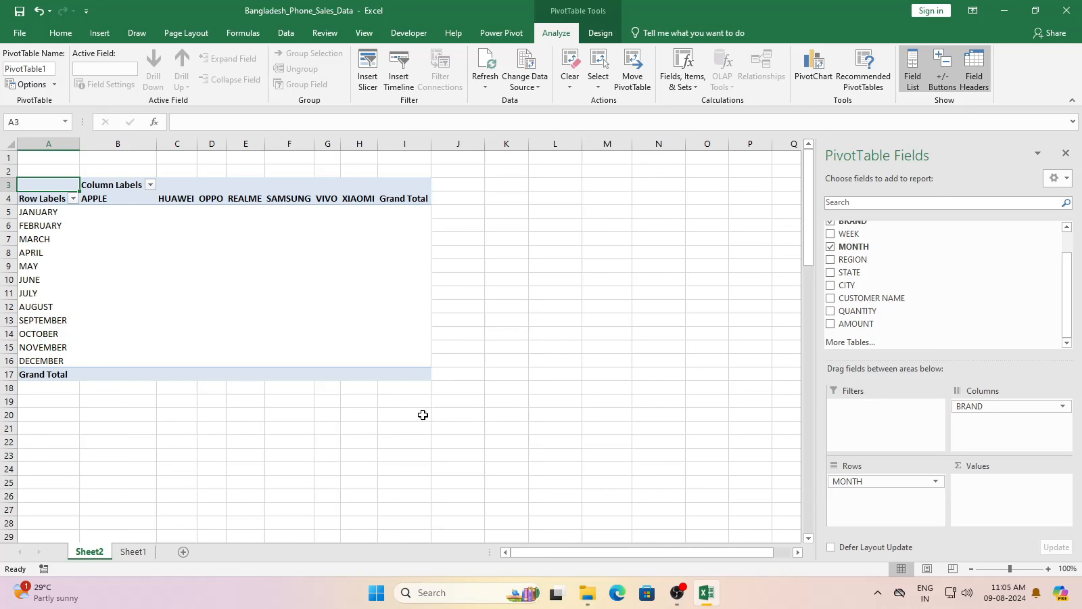
Step: Apply All Borders to the entire pivot table range A3:I17 from the Home tab
{"action": "left_click", "coordinate": [46, 247]}
{"action": "key", "text": "ctrl+a"}
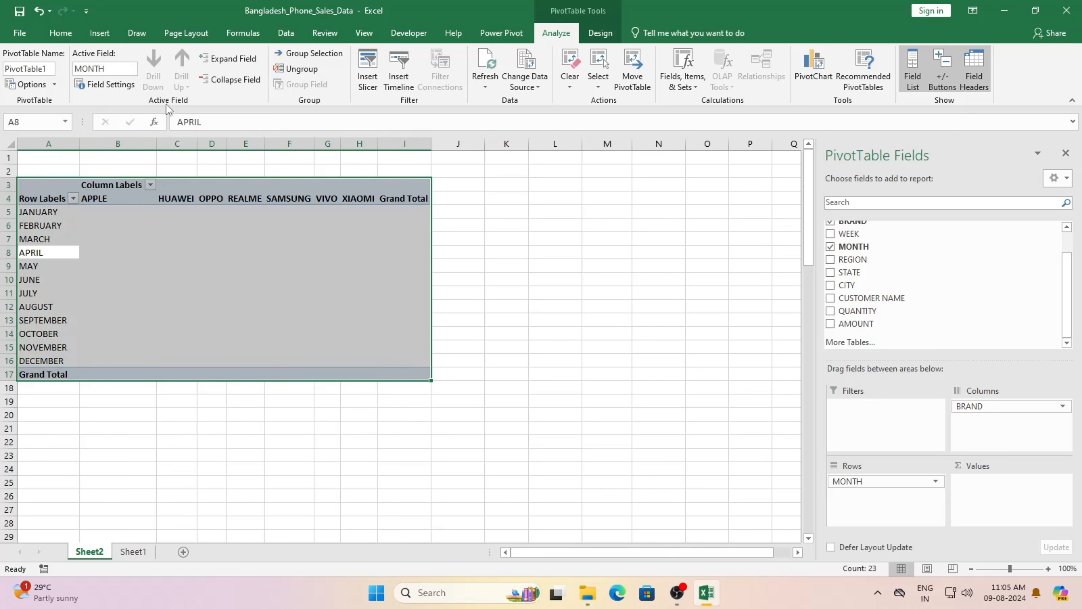
{"action": "left_click", "coordinate": [62, 34]}
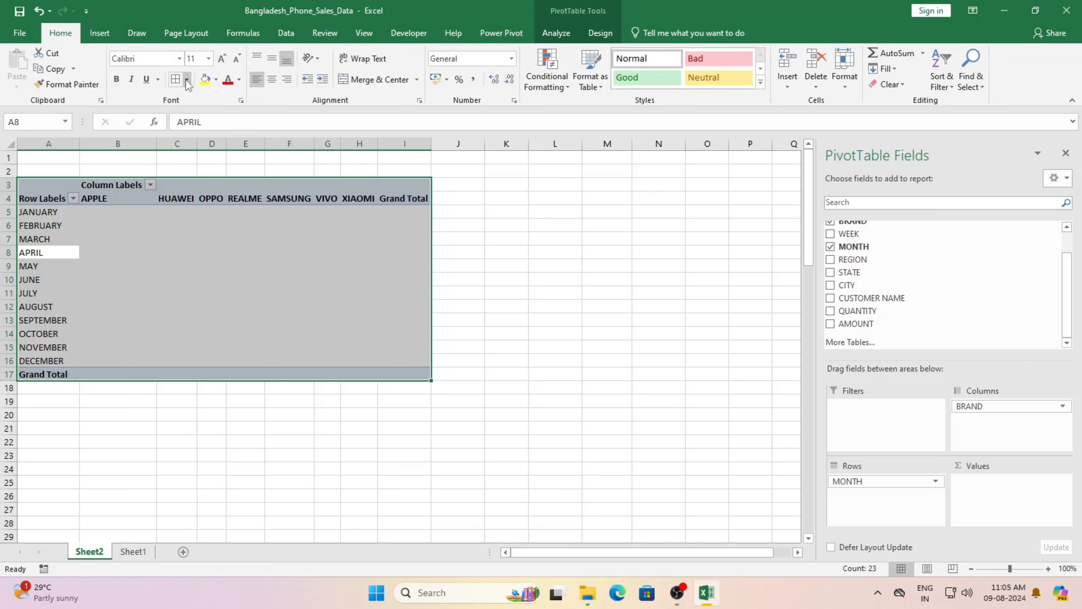
{"action": "left_click", "coordinate": [175, 80]}
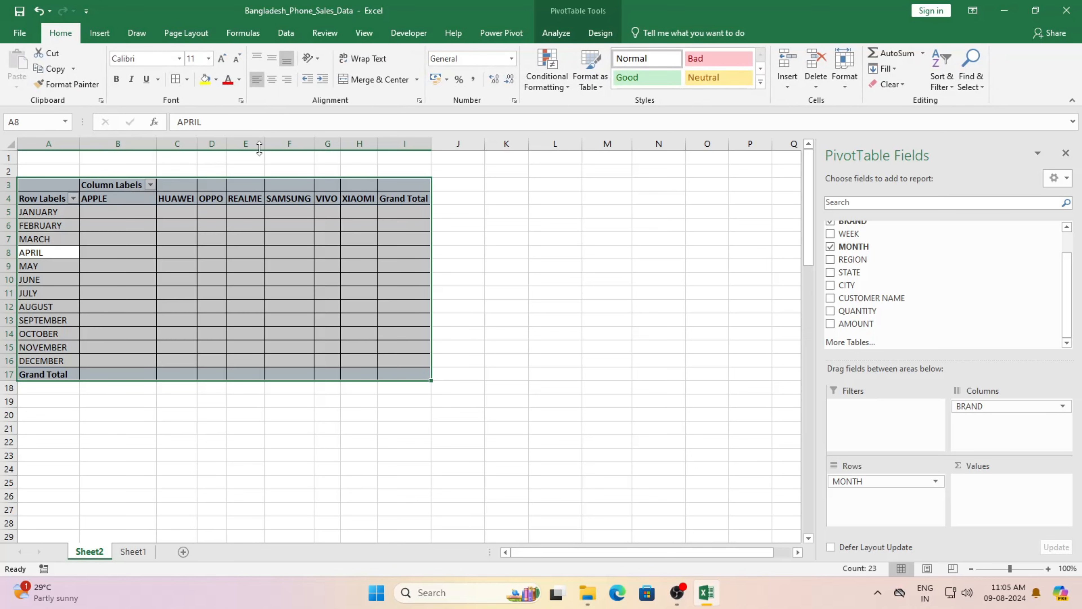
{"action": "left_click", "coordinate": [514, 278]}
{"action": "left_click", "coordinate": [334, 282]}
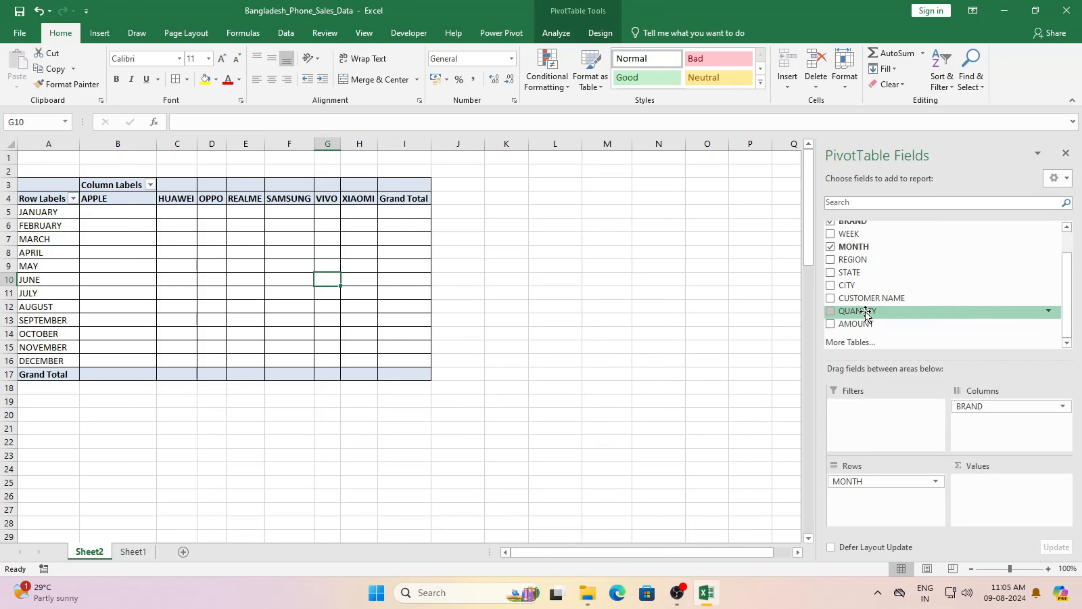
Step: Add QUANTITY as Sum values (Grand Total 496135), then check APPLE's monthly sum in the status bar
{"action": "left_click_drag", "start_coordinate": [866, 314], "coordinate": [1006, 502]}
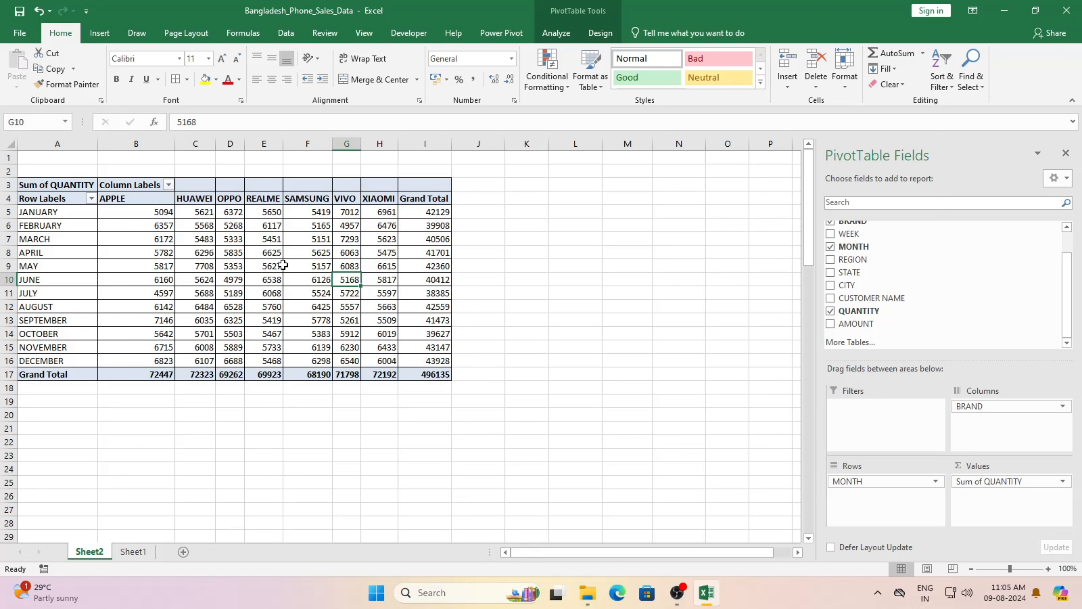
{"action": "left_click_drag", "start_coordinate": [130, 205], "coordinate": [152, 341]}
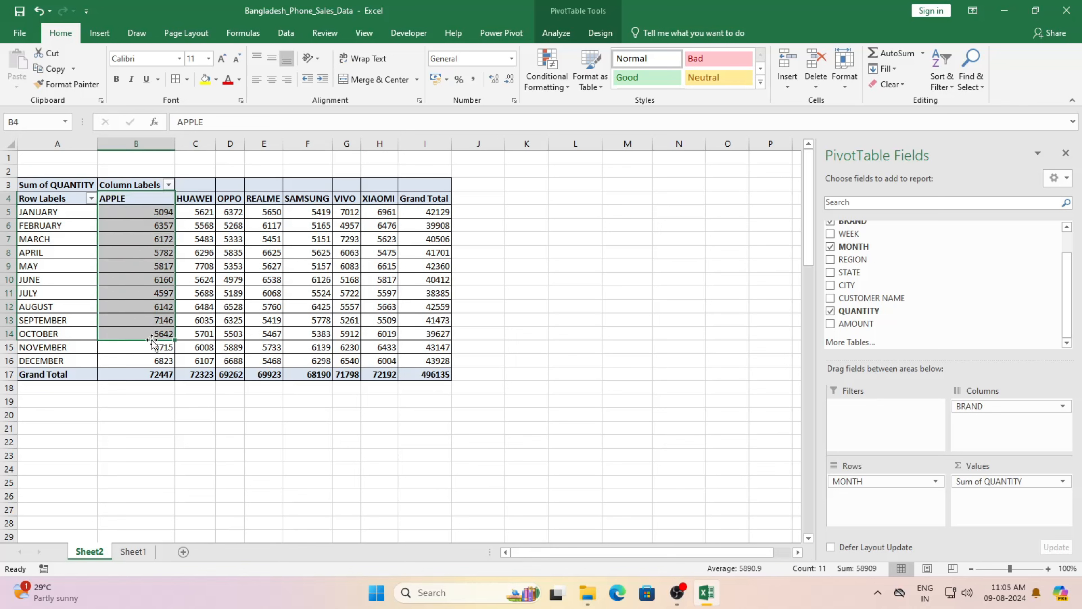
{"action": "left_click", "coordinate": [277, 291]}
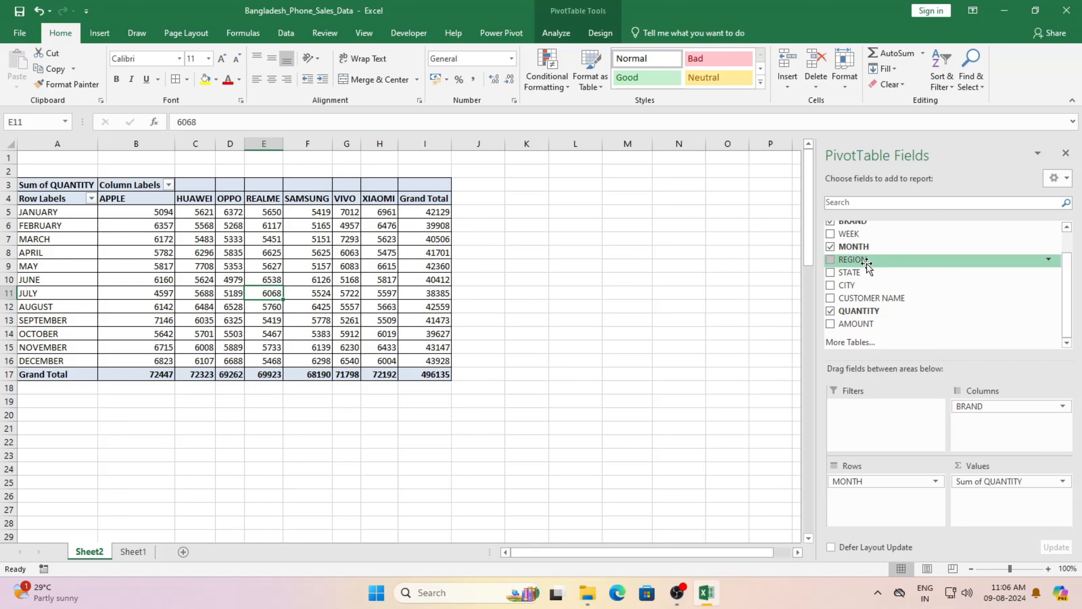
Step: Swap MONTH for REGION in the pivot rows to show EAST, NORTH, SOUTH and WEST
{"action": "left_click_drag", "start_coordinate": [867, 262], "coordinate": [868, 510]}
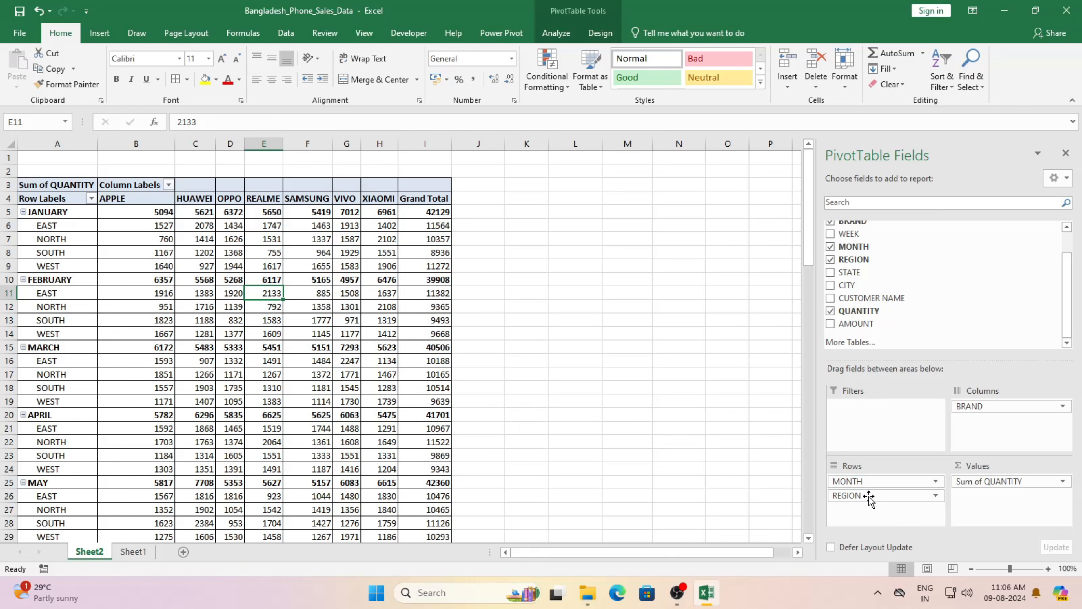
{"action": "left_click_drag", "start_coordinate": [865, 481], "coordinate": [904, 294]}
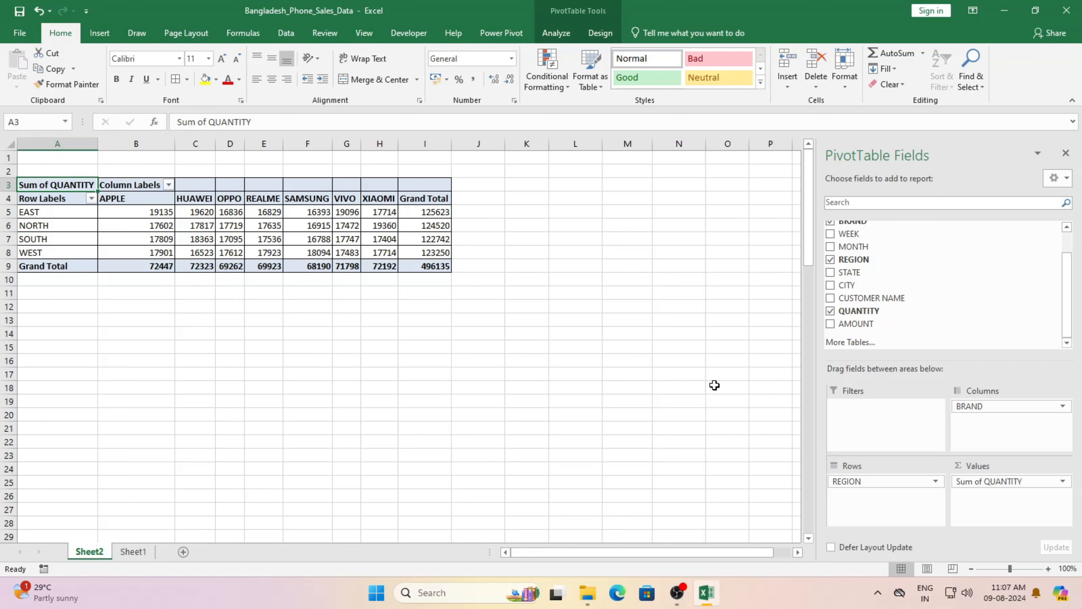
Step: Put STATE in the pivot rows in place of REGION, listing BARISAL through SYLHET
{"action": "mouse_move", "coordinate": [870, 273]}
{"action": "left_mouse_down"}
{"action": "mouse_move", "coordinate": [882, 310]}
{"action": "mouse_move", "coordinate": [865, 491]}
{"action": "mouse_move", "coordinate": [850, 512]}
{"action": "mouse_move", "coordinate": [882, 263]}
{"action": "left_mouse_up"}
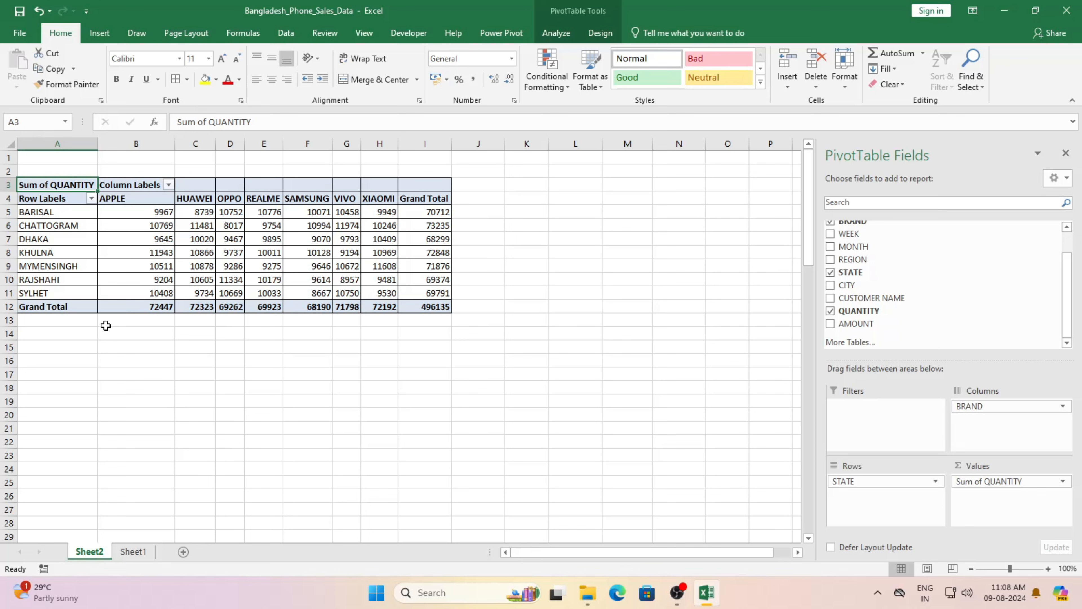
{"action": "left_click", "coordinate": [91, 199]}
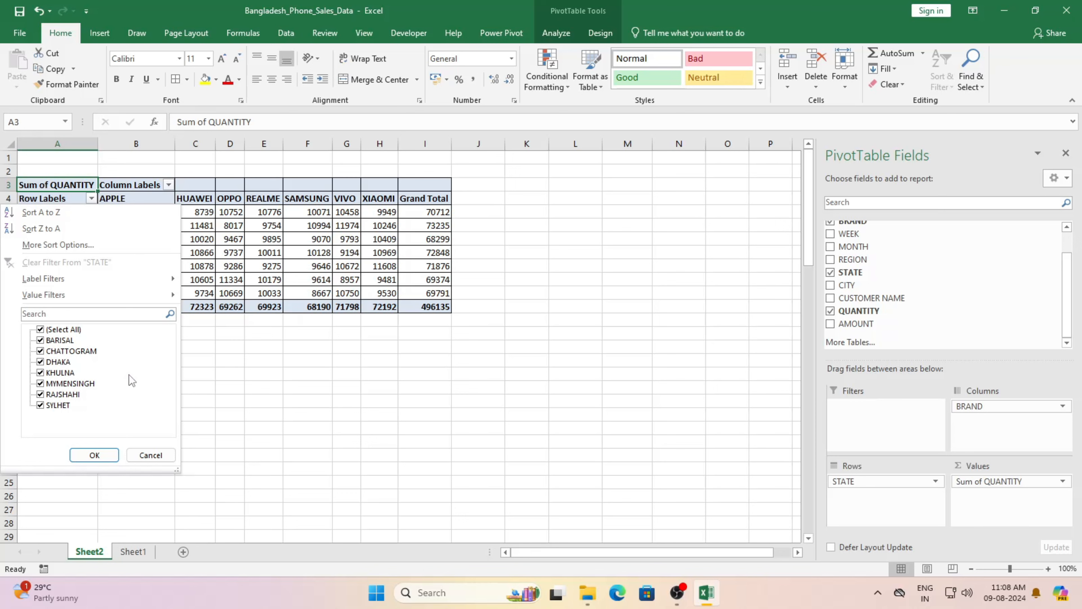
{"action": "mouse_move", "coordinate": [135, 304]}
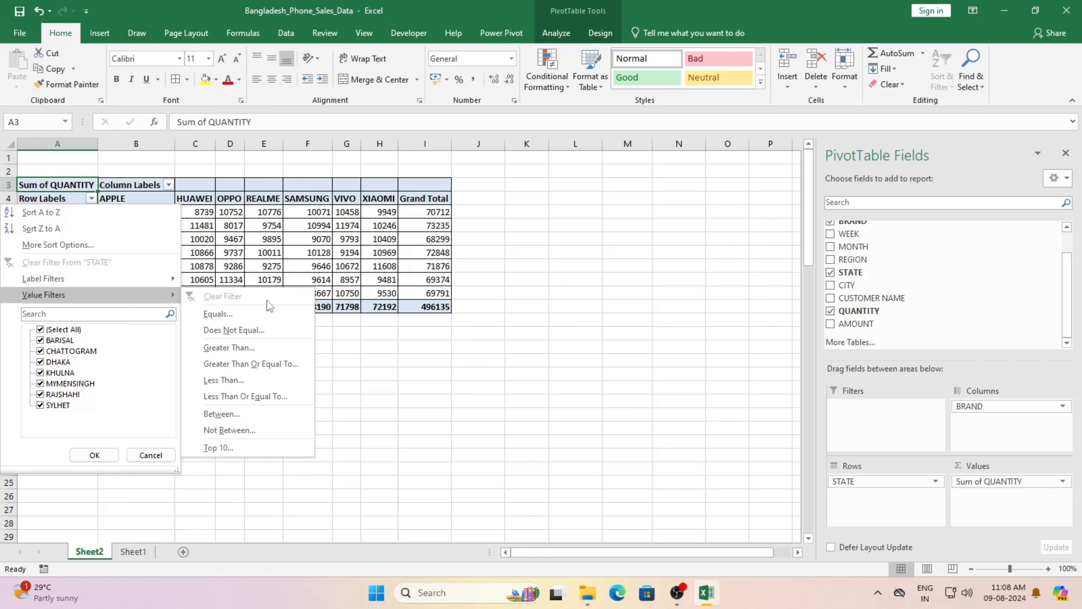
{"action": "left_click", "coordinate": [237, 447]}
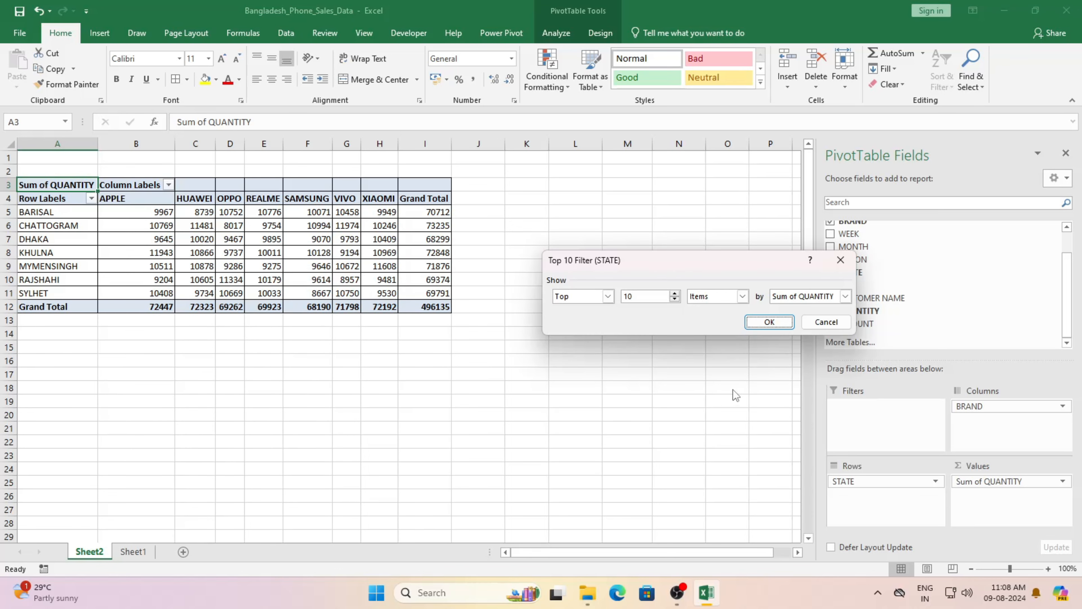
{"action": "left_click", "coordinate": [675, 299]}
{"action": "left_click", "coordinate": [675, 299]}
{"action": "left_click", "coordinate": [770, 323]}
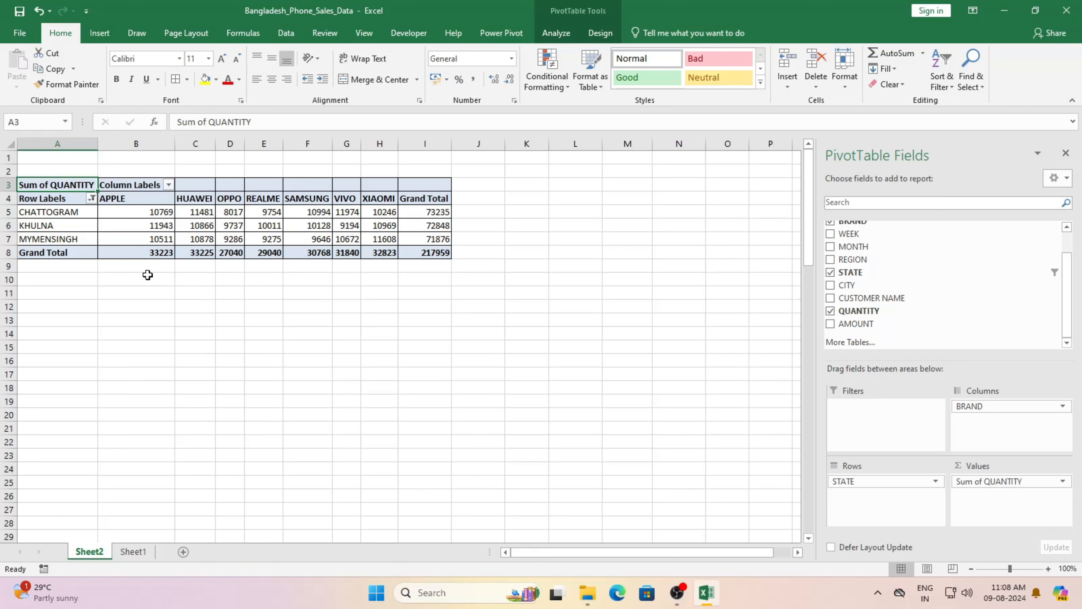
{"action": "left_click", "coordinate": [91, 198]}
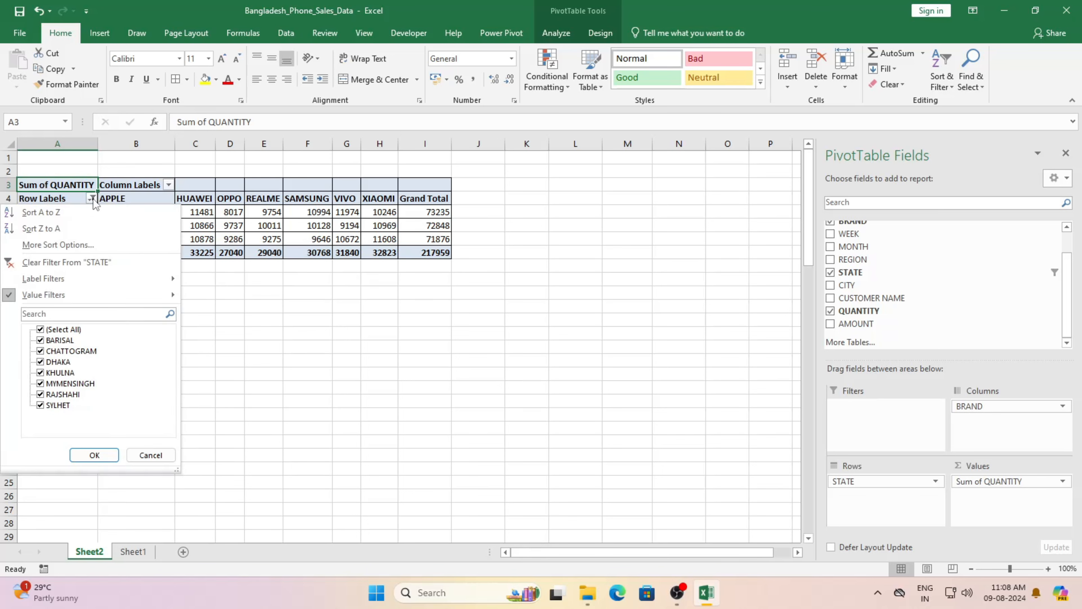
{"action": "left_click", "coordinate": [95, 265]}
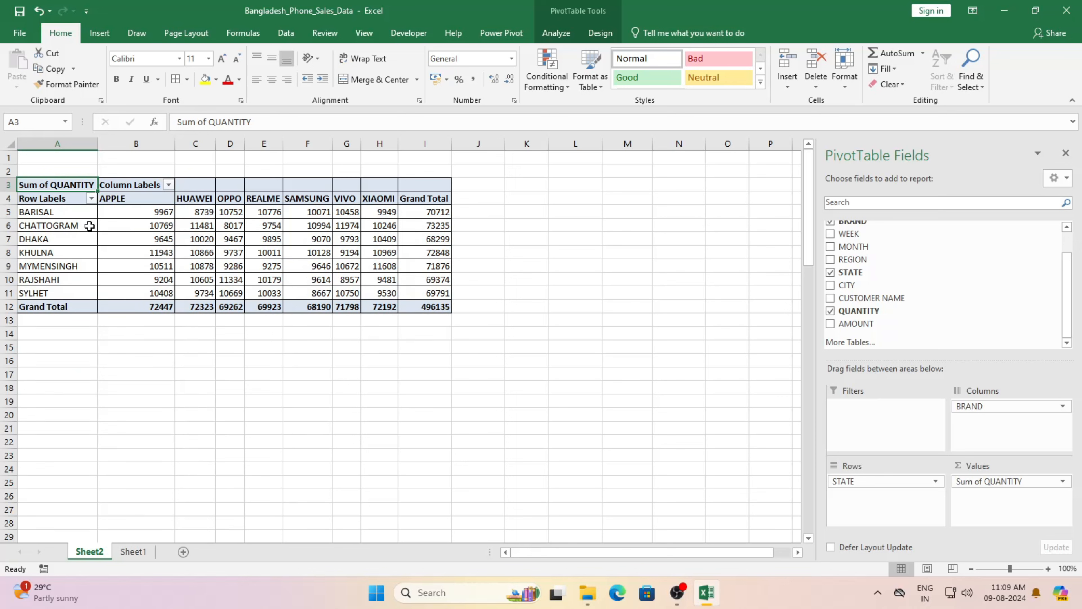
{"action": "left_click", "coordinate": [91, 198]}
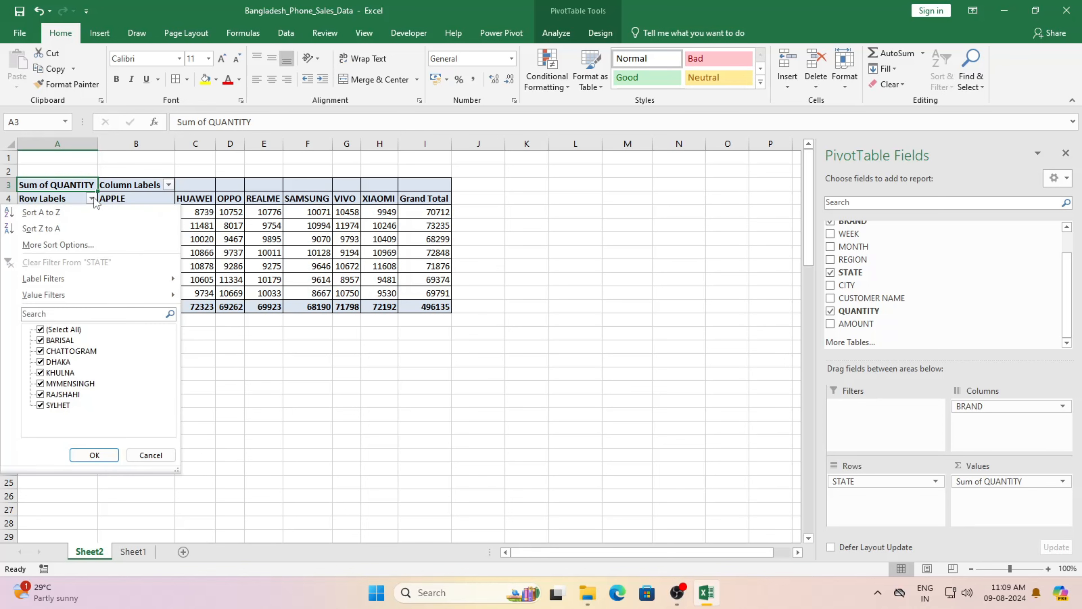
{"action": "mouse_move", "coordinate": [100, 302]}
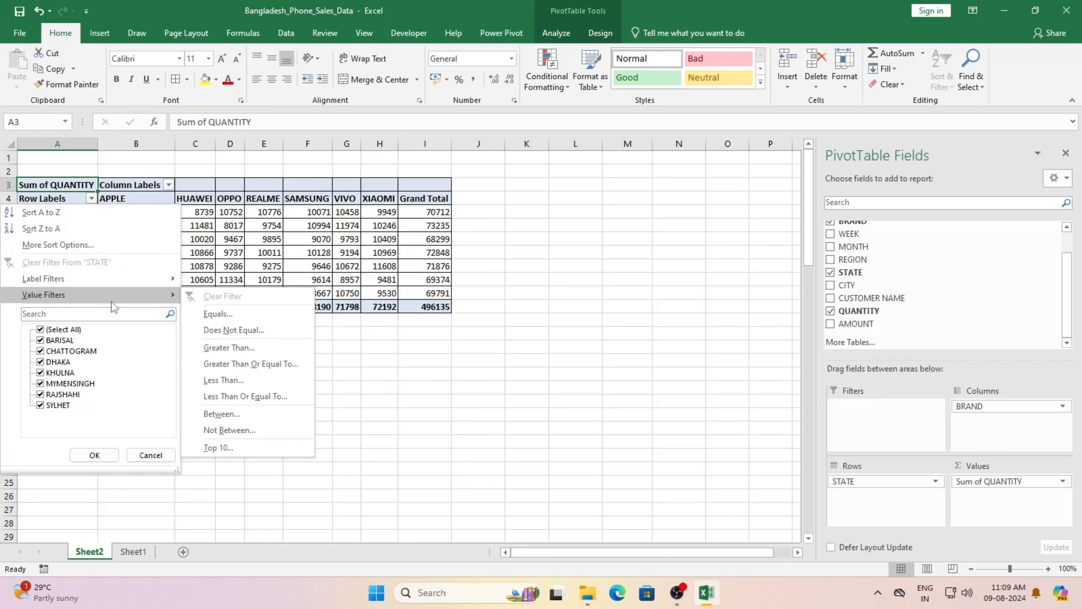
{"action": "left_click", "coordinate": [279, 448]}
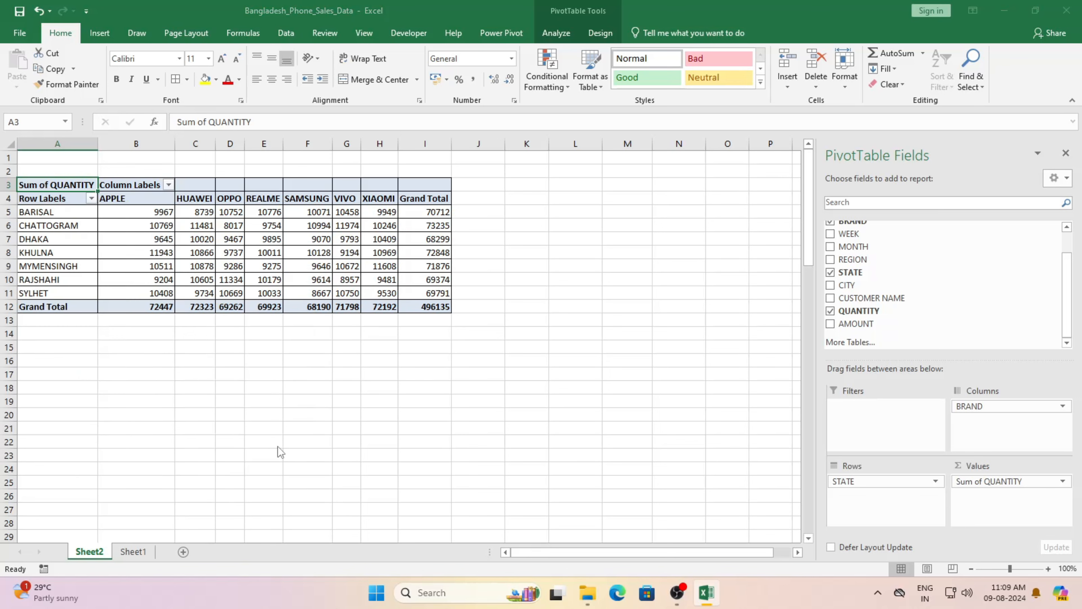
{"action": "left_click", "coordinate": [608, 296]}
{"action": "left_click", "coordinate": [590, 321]}
{"action": "left_click", "coordinate": [675, 299]}
{"action": "left_click", "coordinate": [674, 299]}
{"action": "left_click", "coordinate": [674, 300]}
{"action": "left_click", "coordinate": [675, 299]}
{"action": "left_click", "coordinate": [775, 322]}
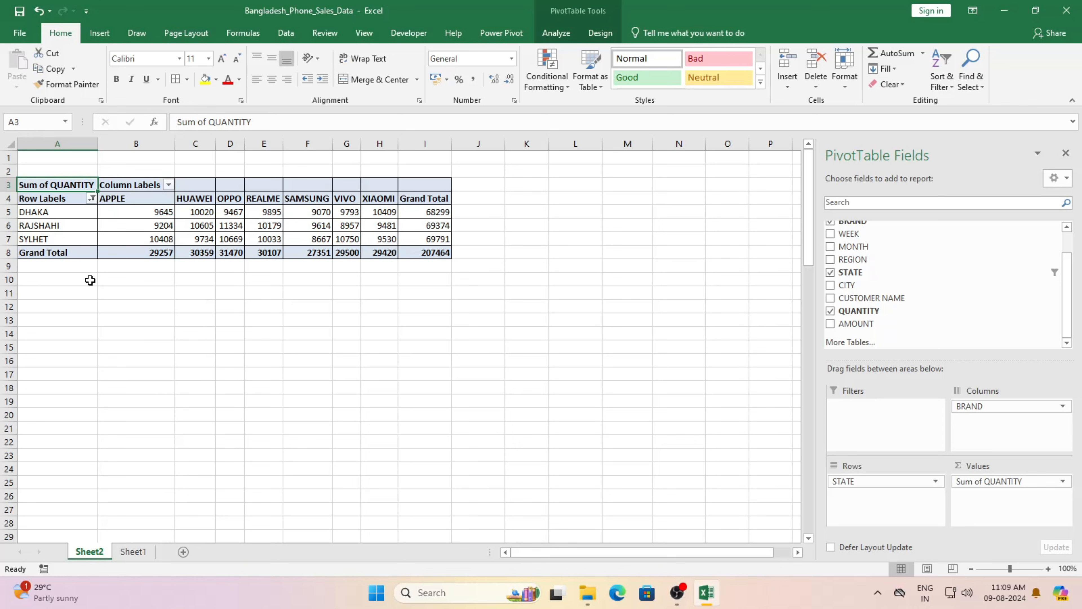
{"action": "left_click", "coordinate": [91, 199]}
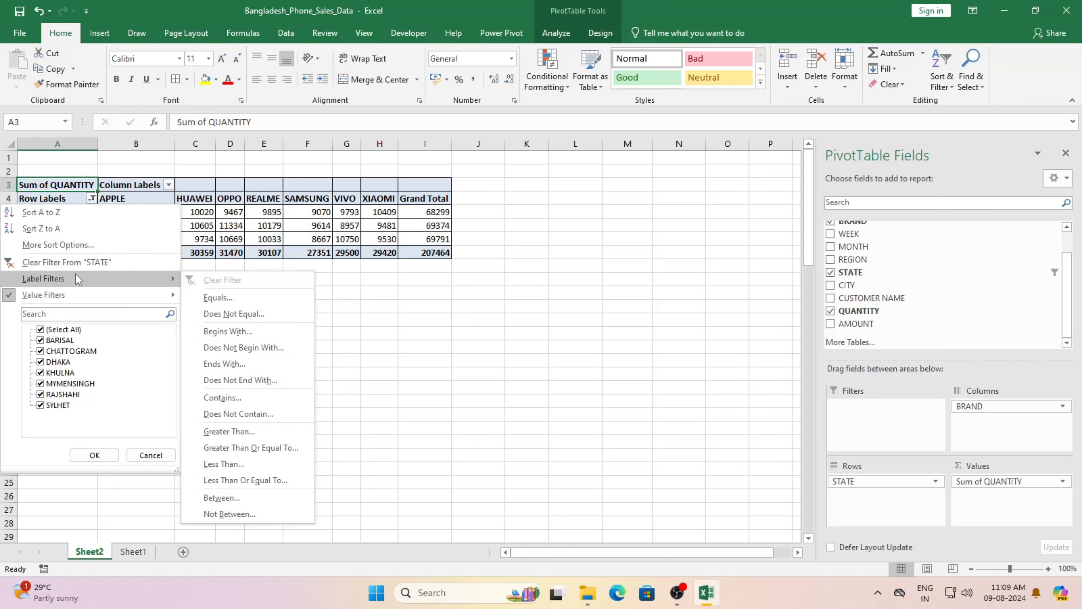
{"action": "left_click", "coordinate": [77, 262]}
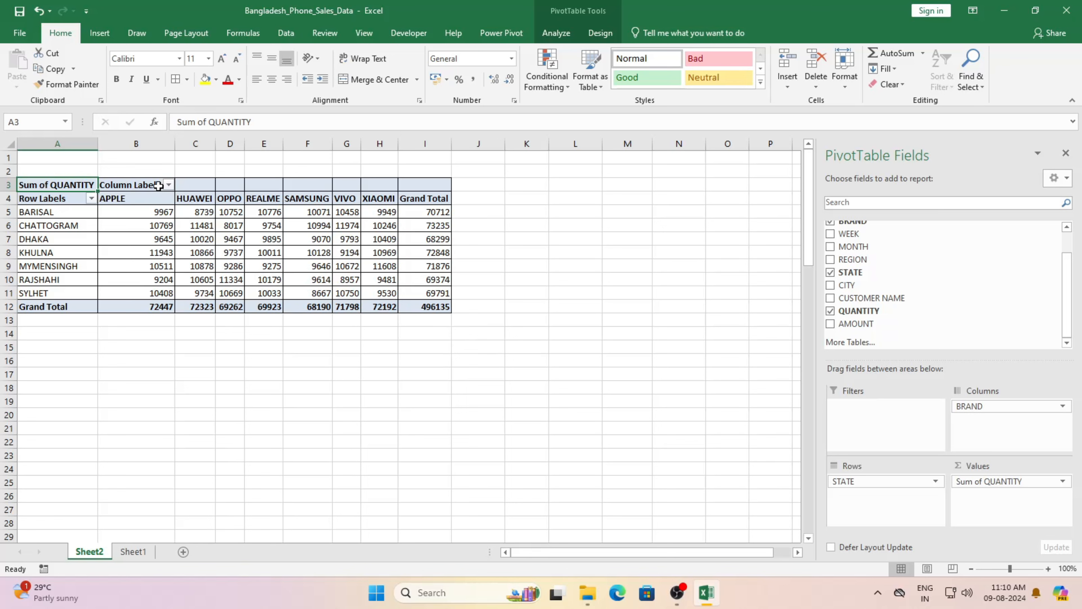
{"action": "left_click", "coordinate": [169, 185]}
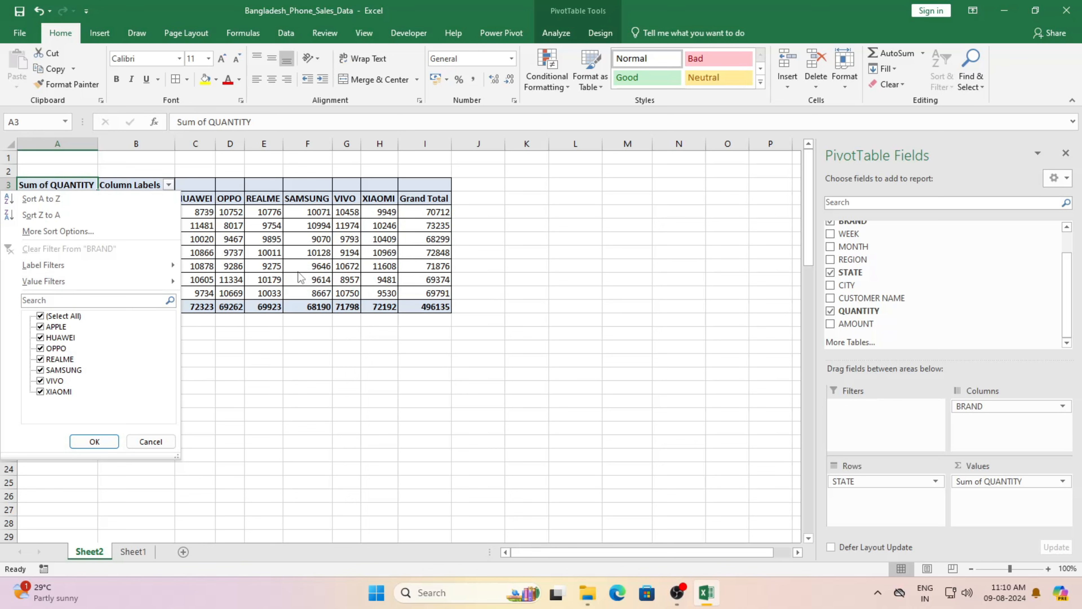
{"action": "left_click", "coordinate": [312, 242]}
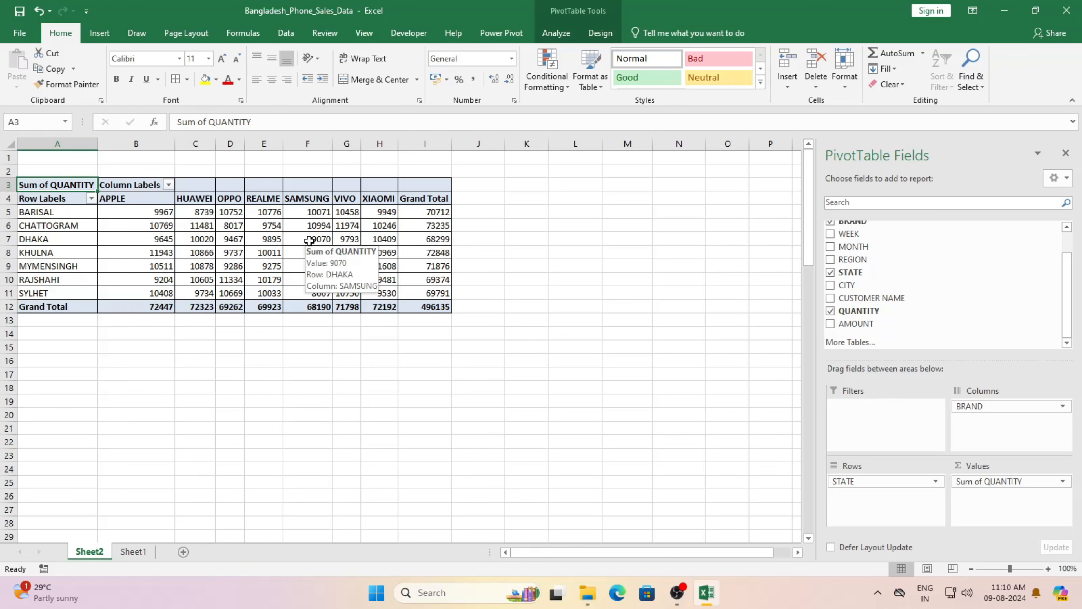